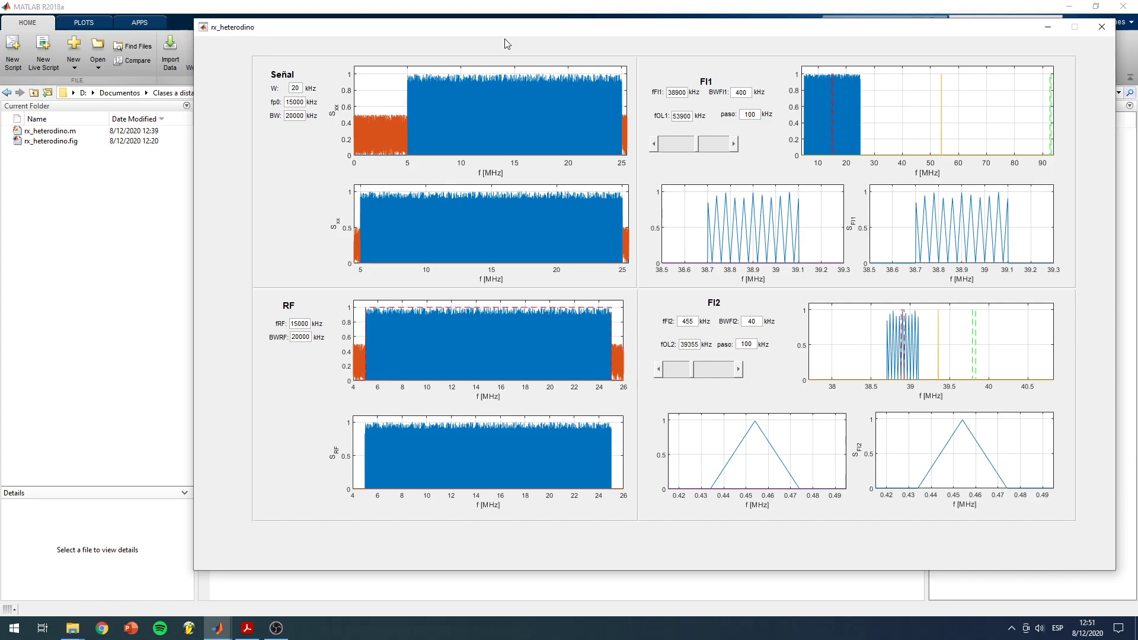
Close the rx_heterodino figure and clear the Command Window and workspace.
left_click(1102, 26)
type("cl")
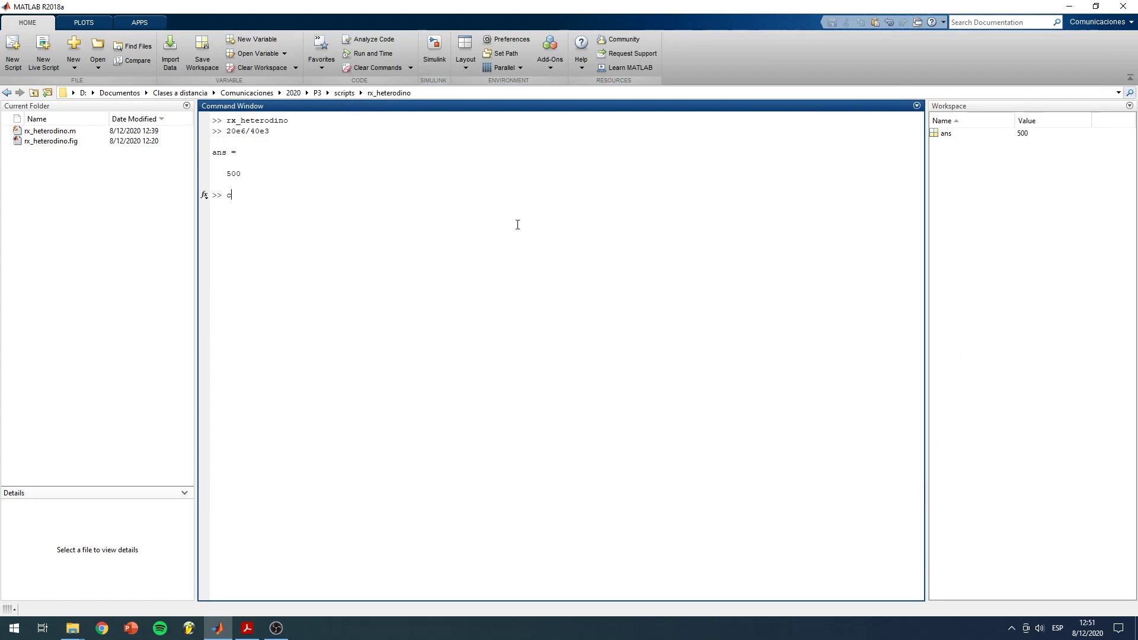
key("Up")
key("Return")
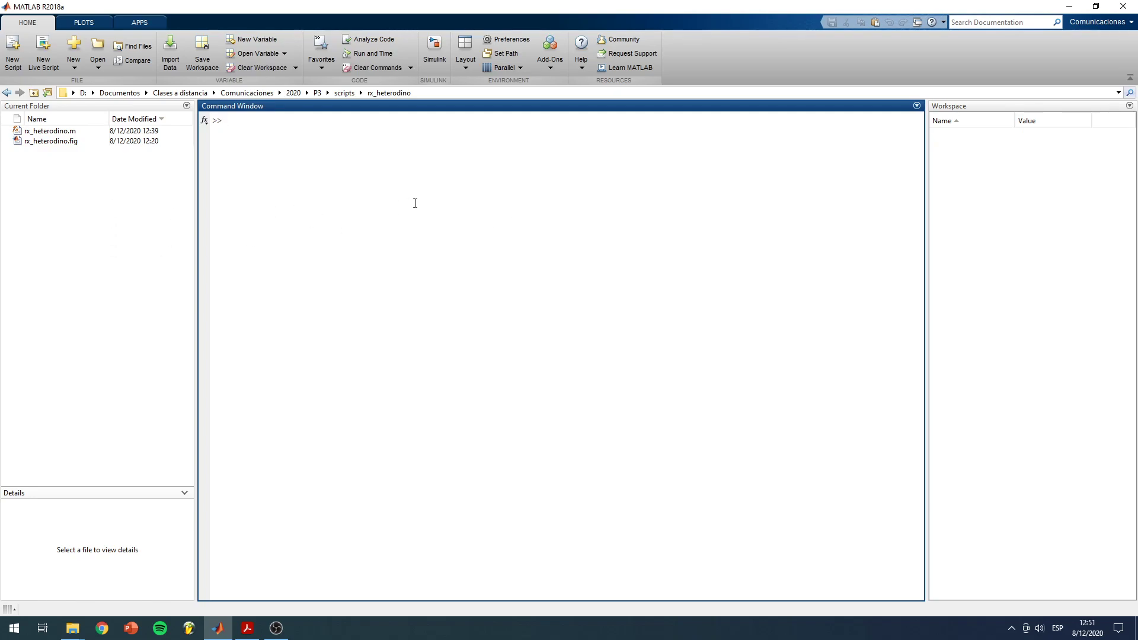
Run rx_heterodino and generate all receiver spectra by confirming the signal's fp0 of 15000 kHz.
type("rx_heterodino")
key("Return")
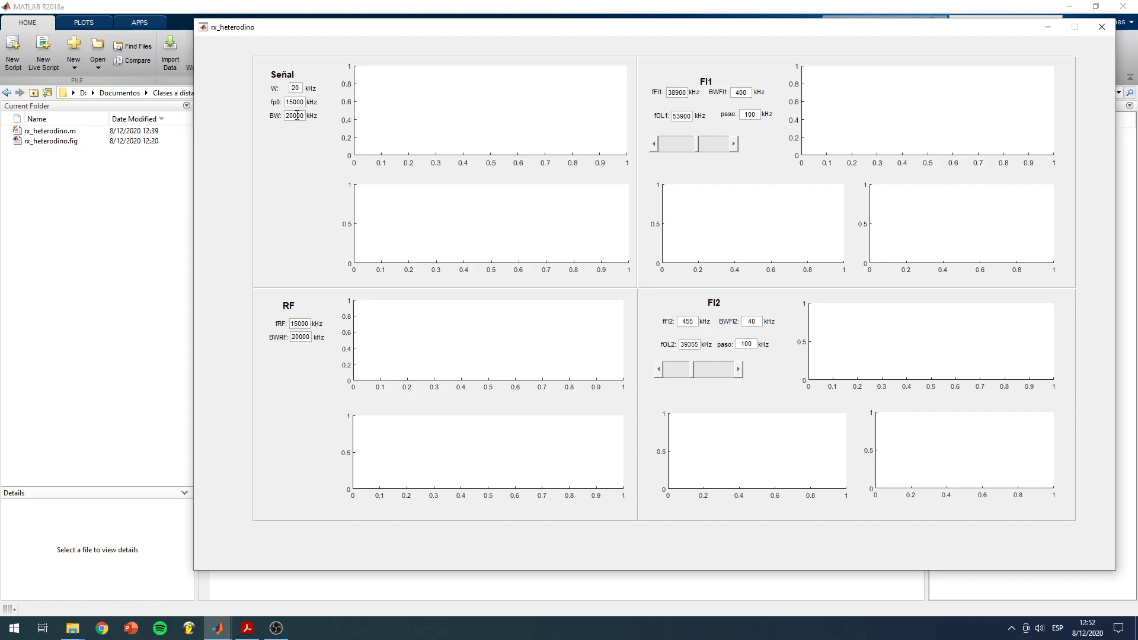
left_click(296, 115)
left_click(299, 103)
key("Return")
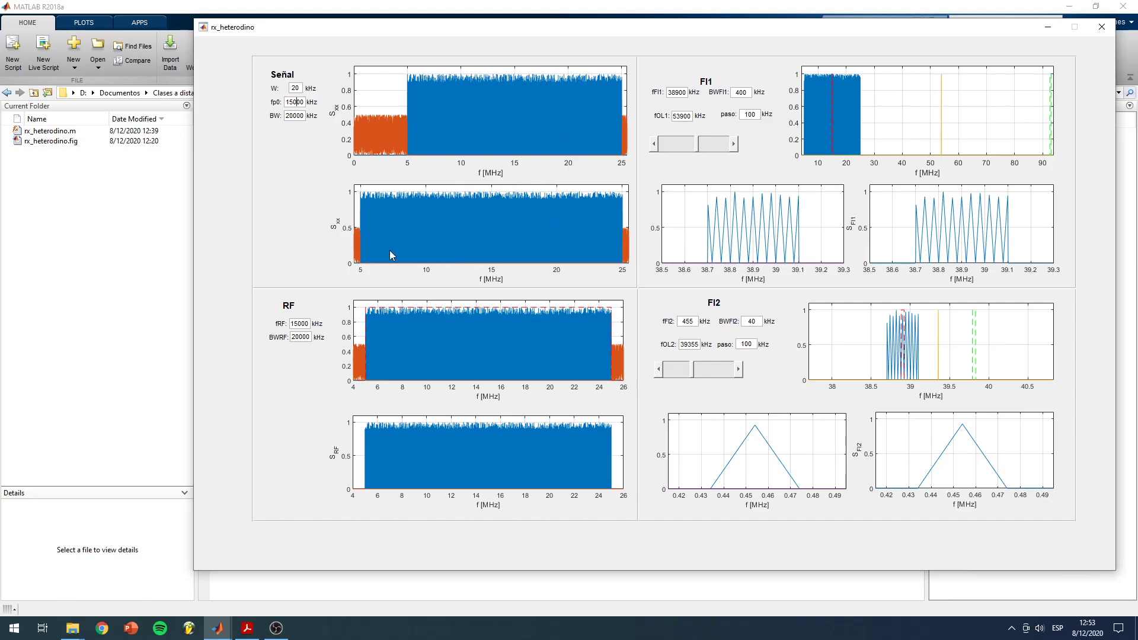
Set the input signal's BW to 200 kHz and replot the spectra.
left_click(297, 116)
key("BackSpace")
key("BackSpace")
key("Return")
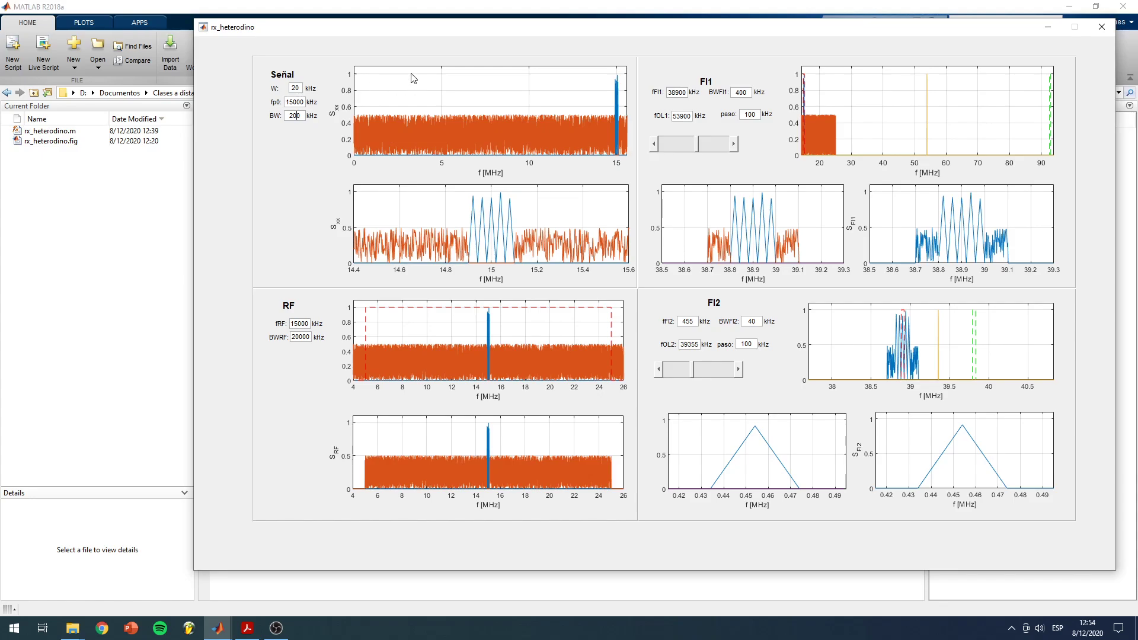
Widen the input signal's BW to 2000 kHz and to 20000 kHz, replotting after each value.
type("0")
key("Return")
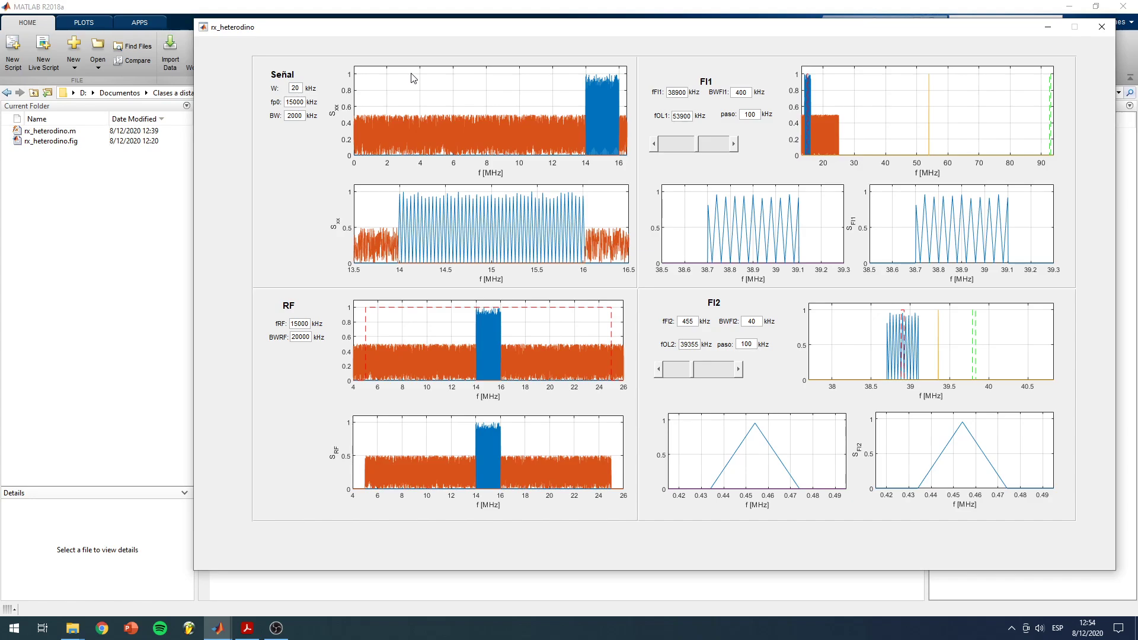
type("0")
key("Return")
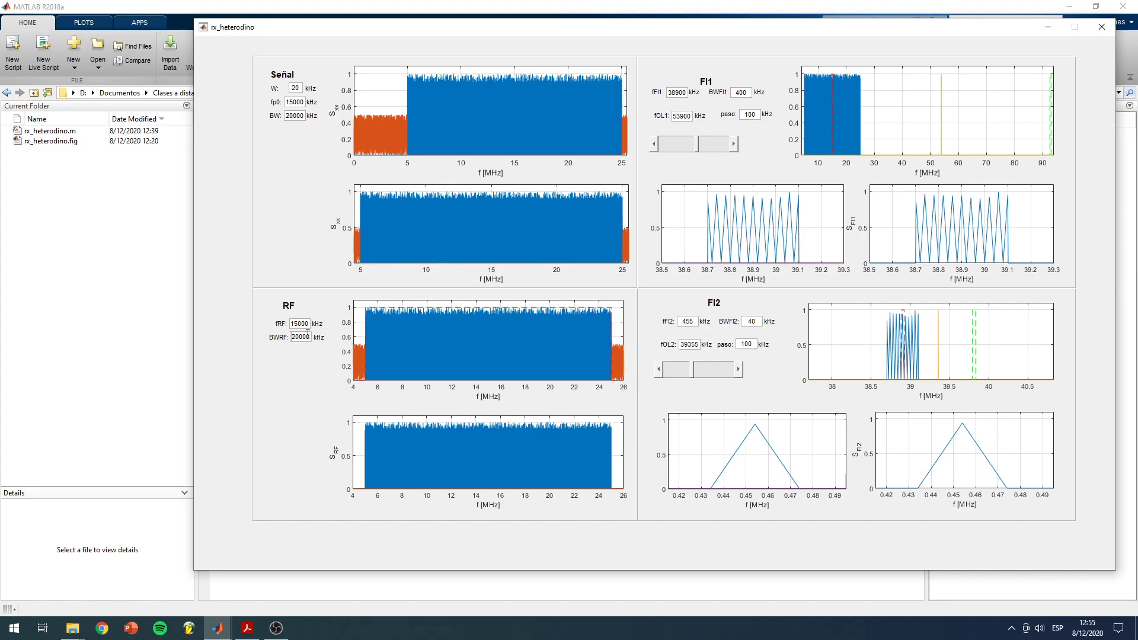
Try an RF filter bandwidth (BWRF) of 15000 kHz and of 24000 kHz, replotting each time.
left_click_drag(300, 338, 291, 343)
type("15")
key("Return")
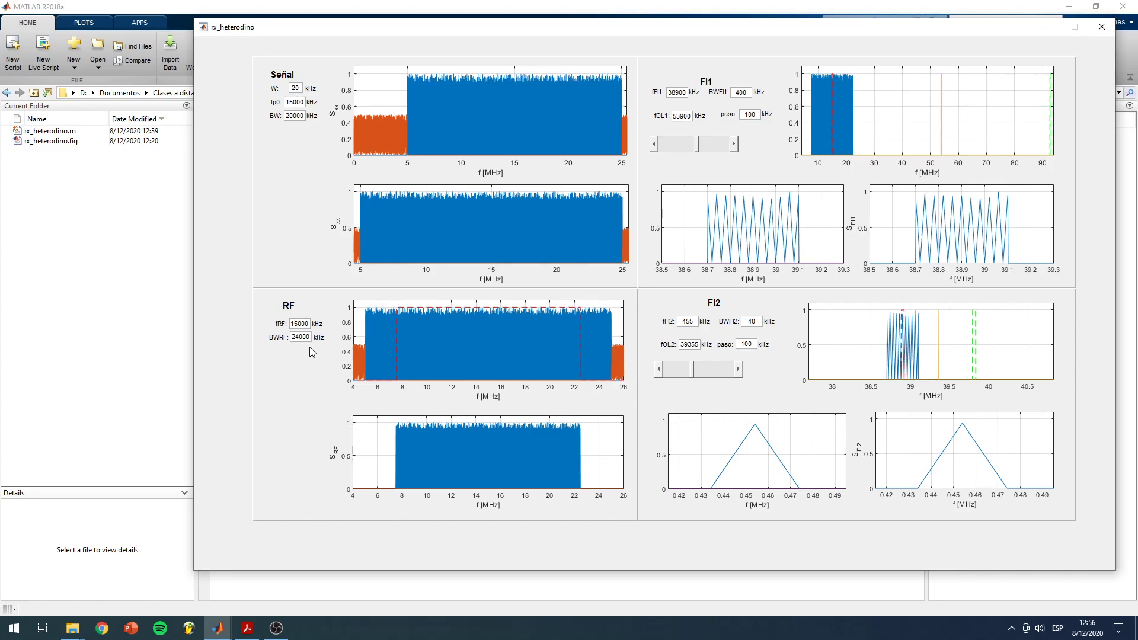
key("Return")
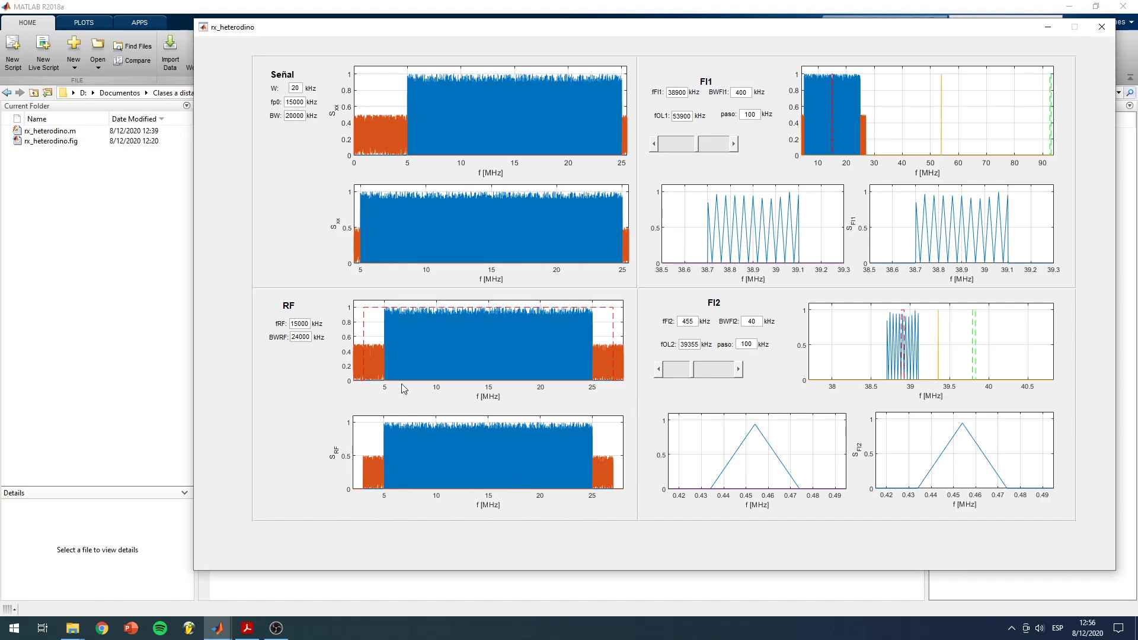
Set the RF filter bandwidth (BWRF) to 20000 kHz and replot.
key("ctrl+a")
type("2000")
key("Return")
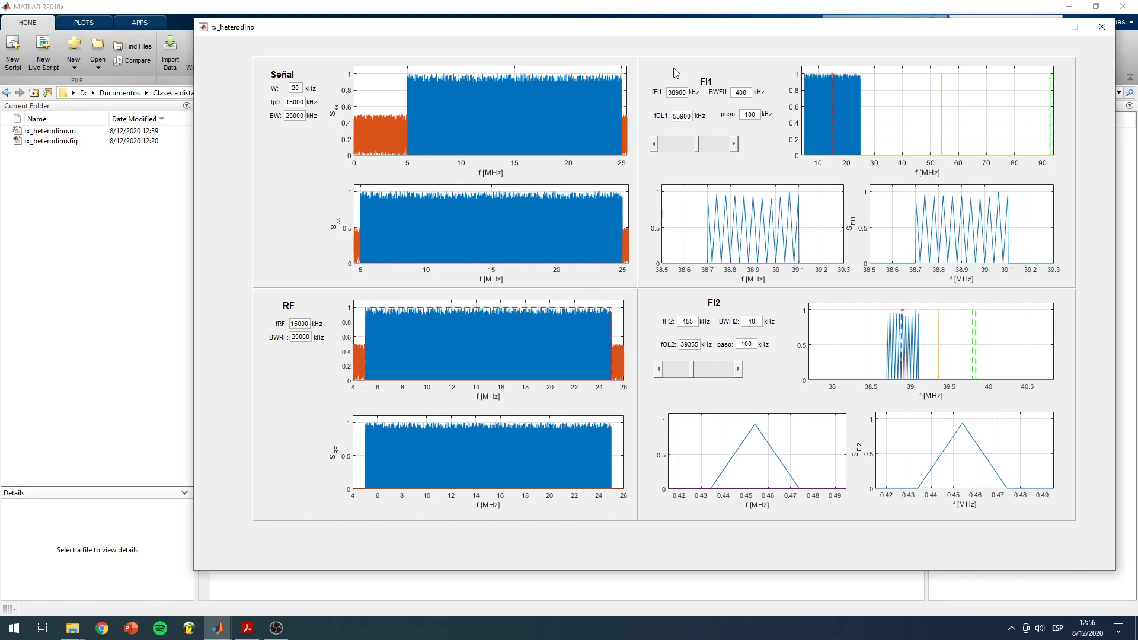
left_click(677, 90)
left_click(750, 114)
left_click(672, 92)
left_click(685, 321)
left_click(748, 346)
key("shift+Tab")
Set the FI1 tuning step (paso) to 40 kHz and step the first local oscillator fOL1 up to 54180 kHz.
double_click(750, 114)
type("40")
left_click(655, 144)
left_click(656, 146)
left_click(735, 146)
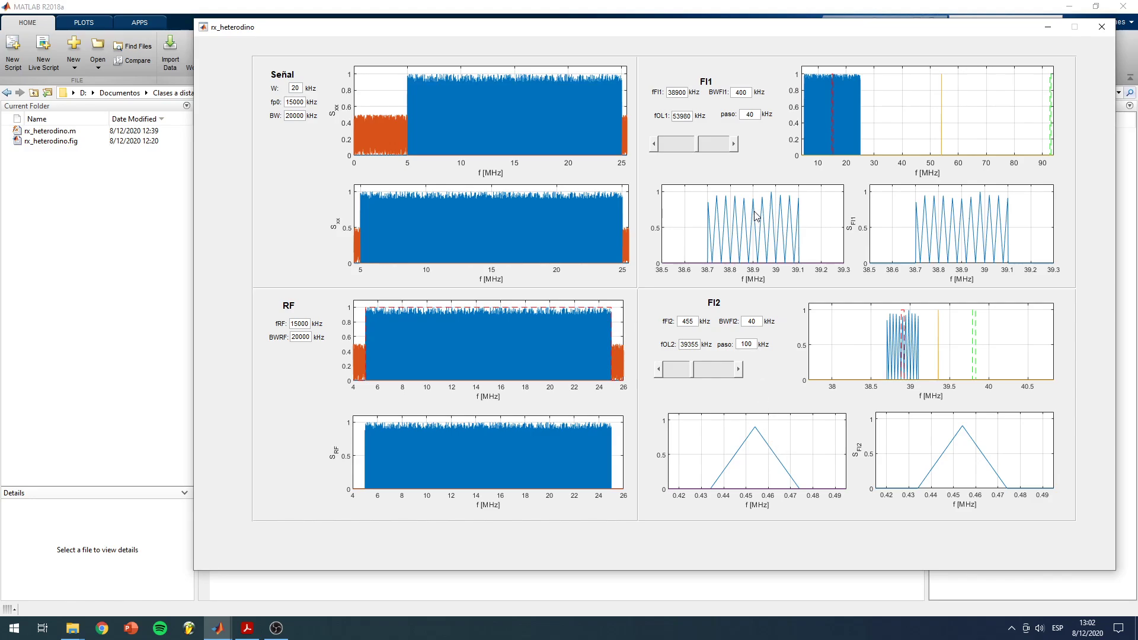
left_click(735, 145)
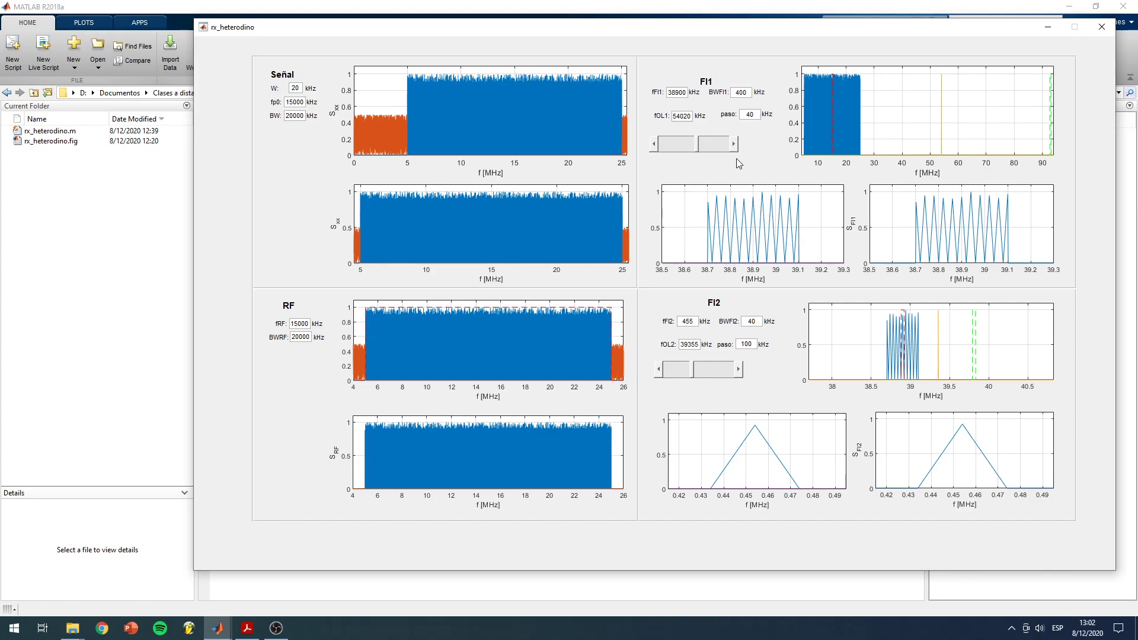
left_click(735, 149)
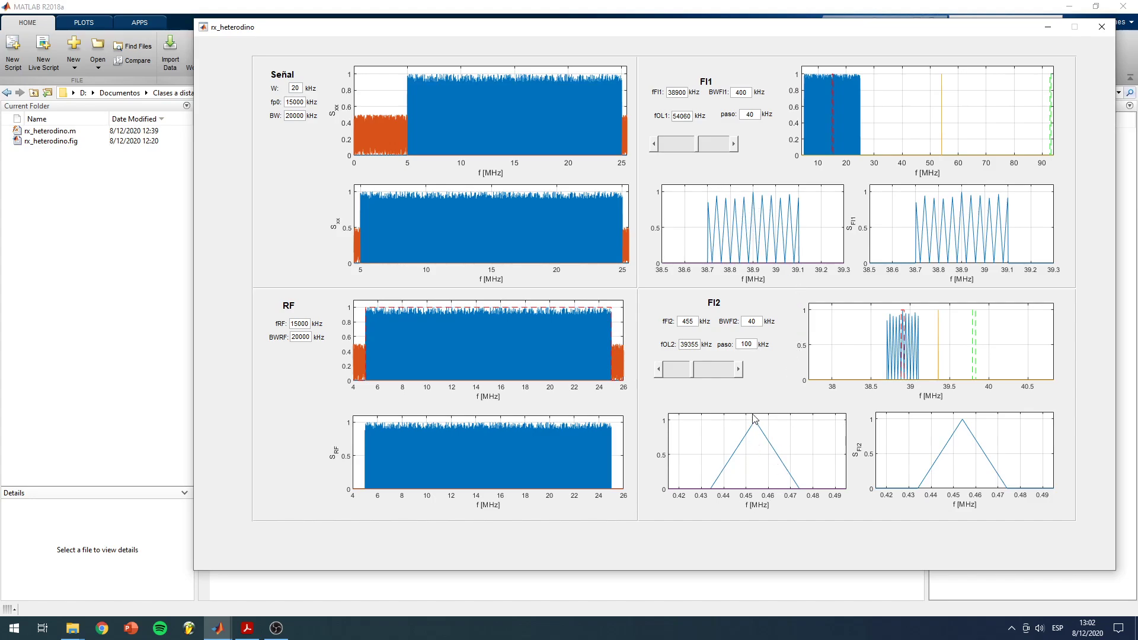
left_click(735, 144)
left_click(734, 144)
left_click(734, 145)
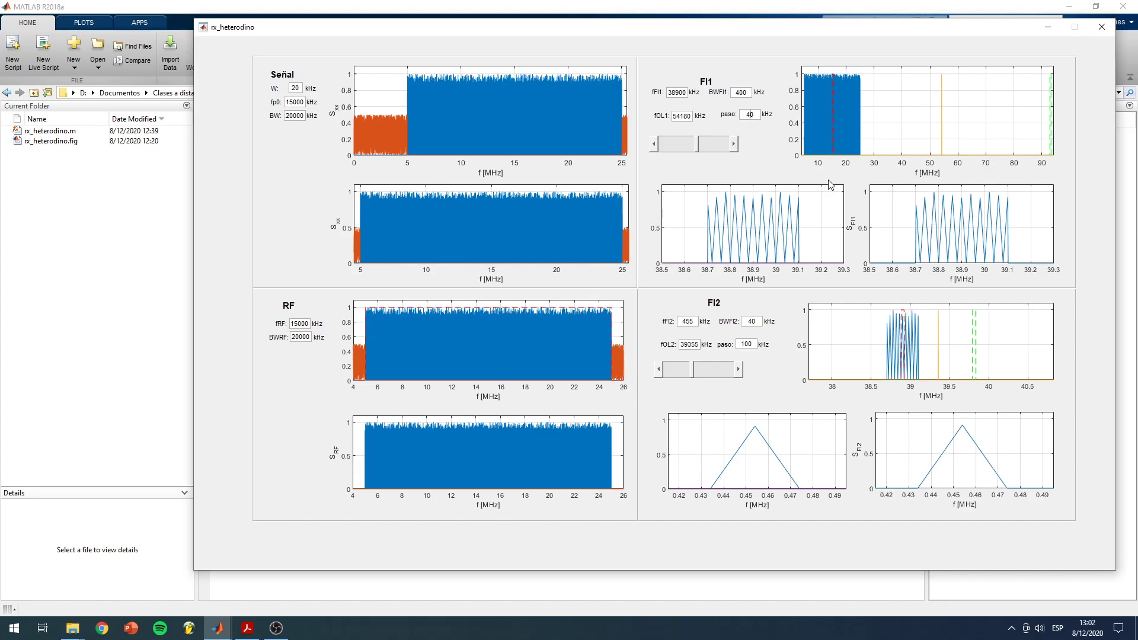
Set the FI1 tuning step to 400 kHz and step fOL1 up to 63780 kHz.
type("0")
left_click(734, 144)
left_click(735, 144)
left_click(735, 145)
left_click(735, 144)
left_click(735, 145)
left_click(735, 145)
left_click(734, 145)
left_click(734, 145)
left_click(734, 144)
left_click(735, 145)
left_click(735, 144)
left_click(734, 145)
left_click(734, 145)
left_click(735, 145)
left_click(734, 145)
left_click(735, 145)
left_click(734, 145)
left_click(735, 145)
left_click(735, 145)
left_click(735, 145)
left_click(734, 145)
left_click(735, 145)
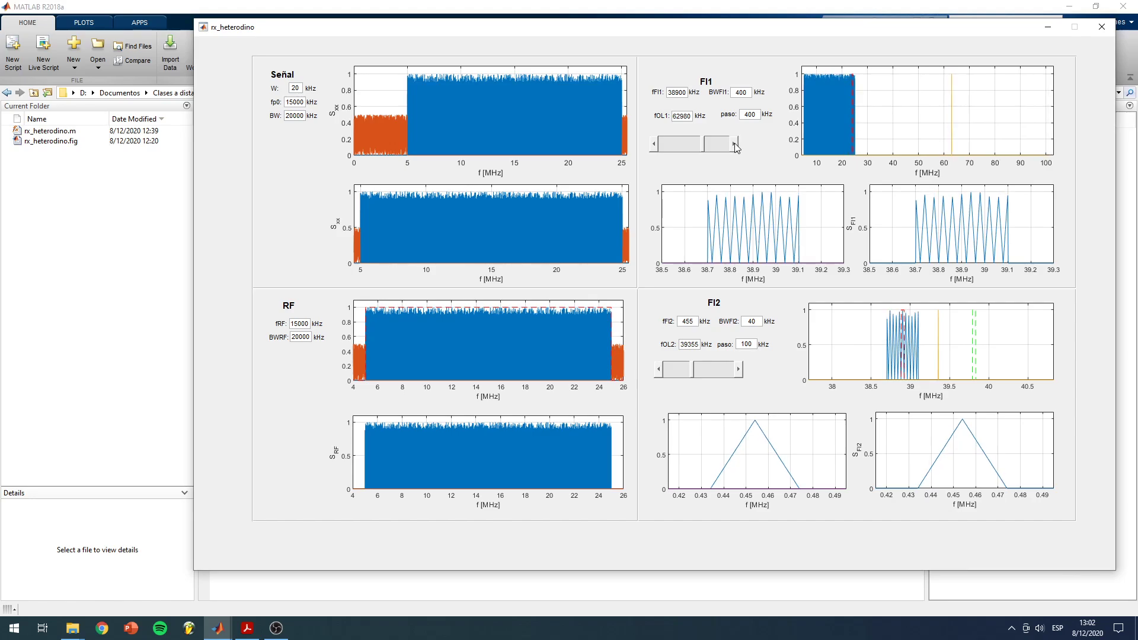
left_click(735, 144)
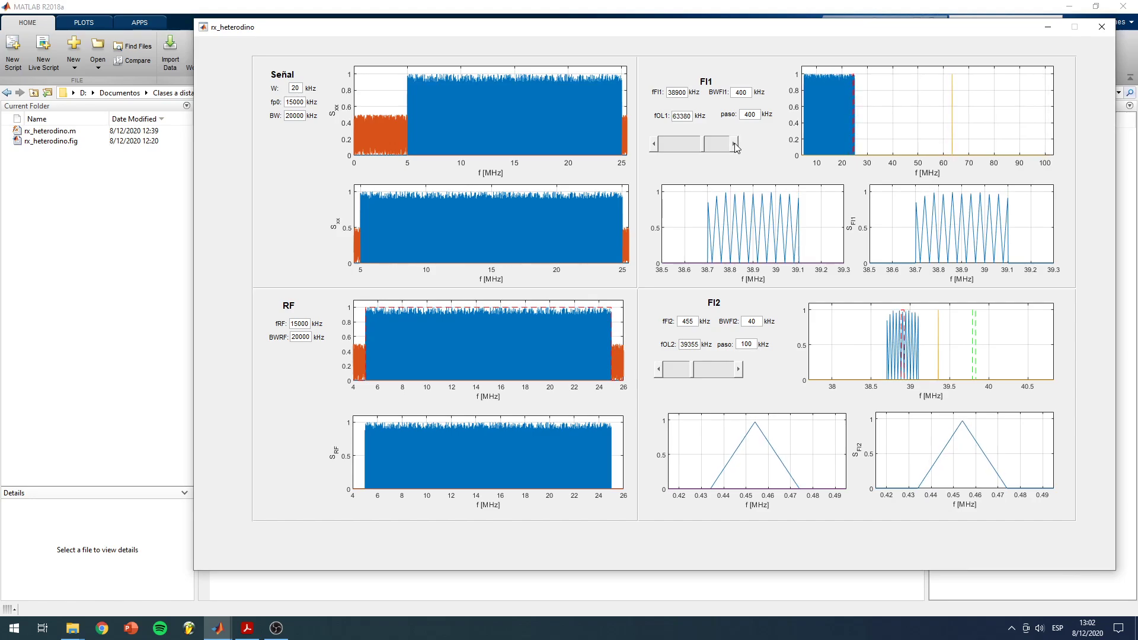
left_click(734, 145)
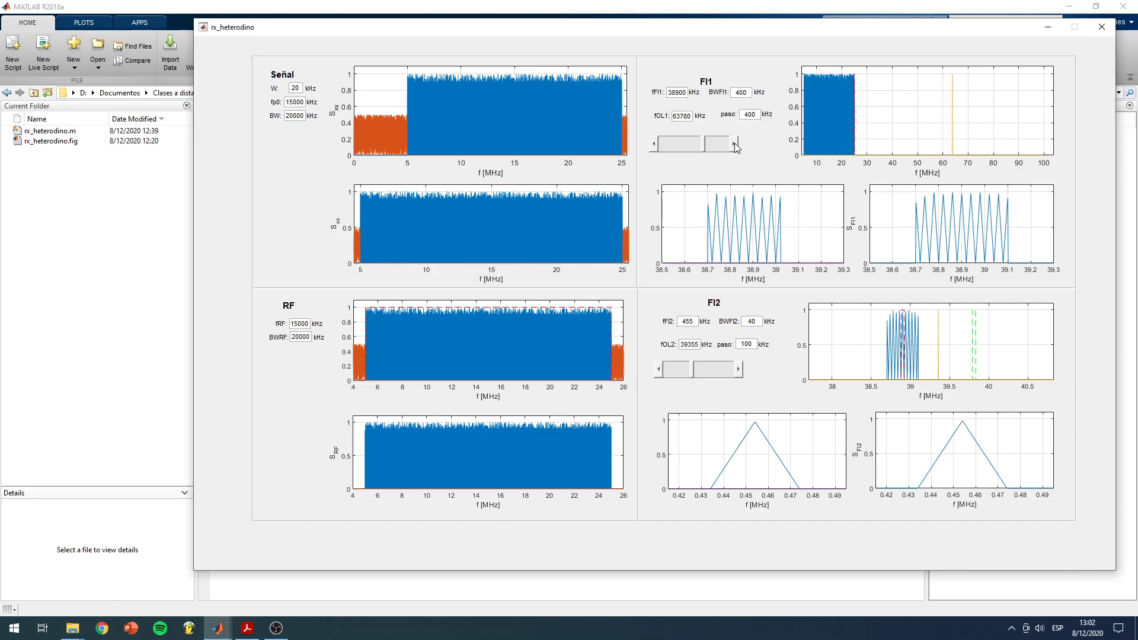
Set the FI1 tuning step to 40 kHz and step fOL1 up to 63980 kHz.
double_click(749, 114)
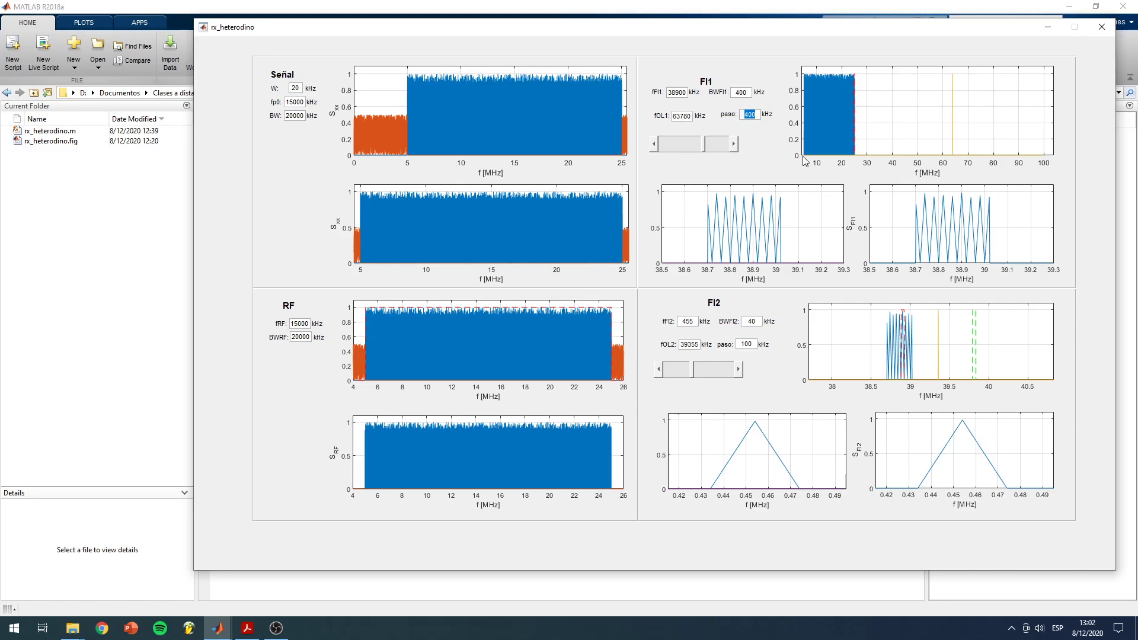
type("40")
left_click(734, 144)
left_click(735, 145)
left_click(734, 145)
left_click(735, 145)
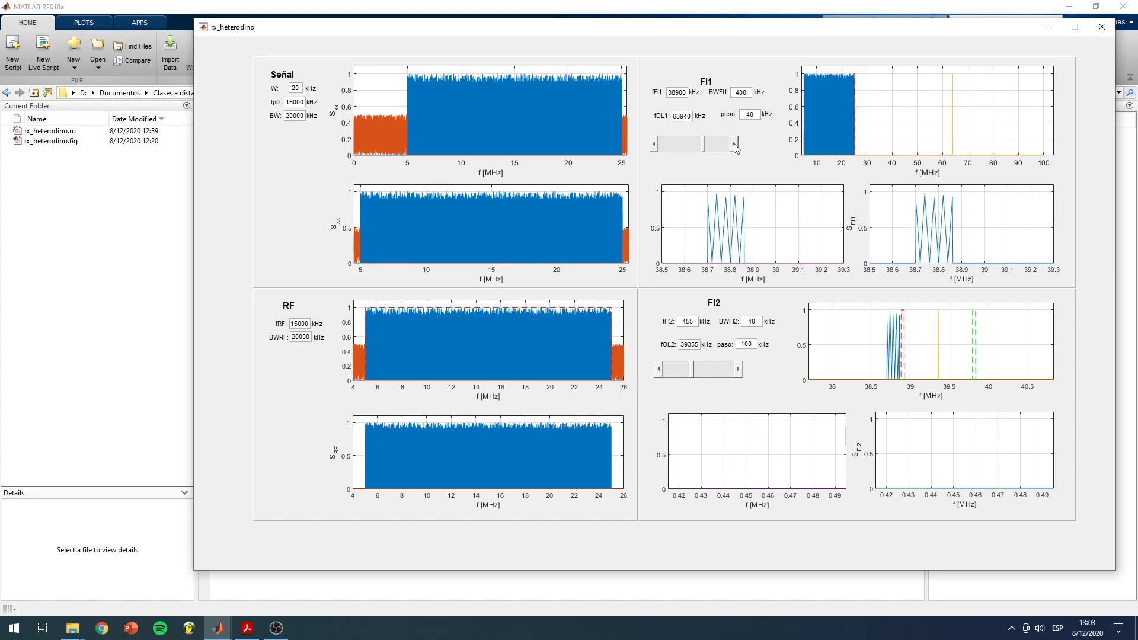
left_click(735, 144)
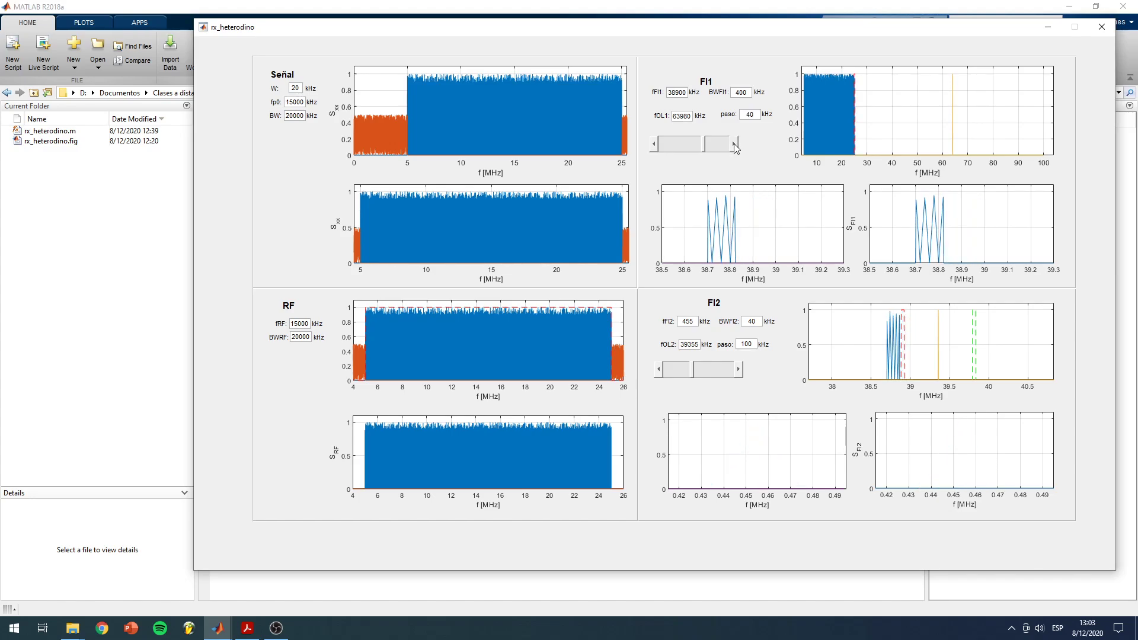
Step fOL1 down in 40 kHz increments to 63780 kHz.
left_click(655, 145)
left_click(654, 144)
left_click(655, 145)
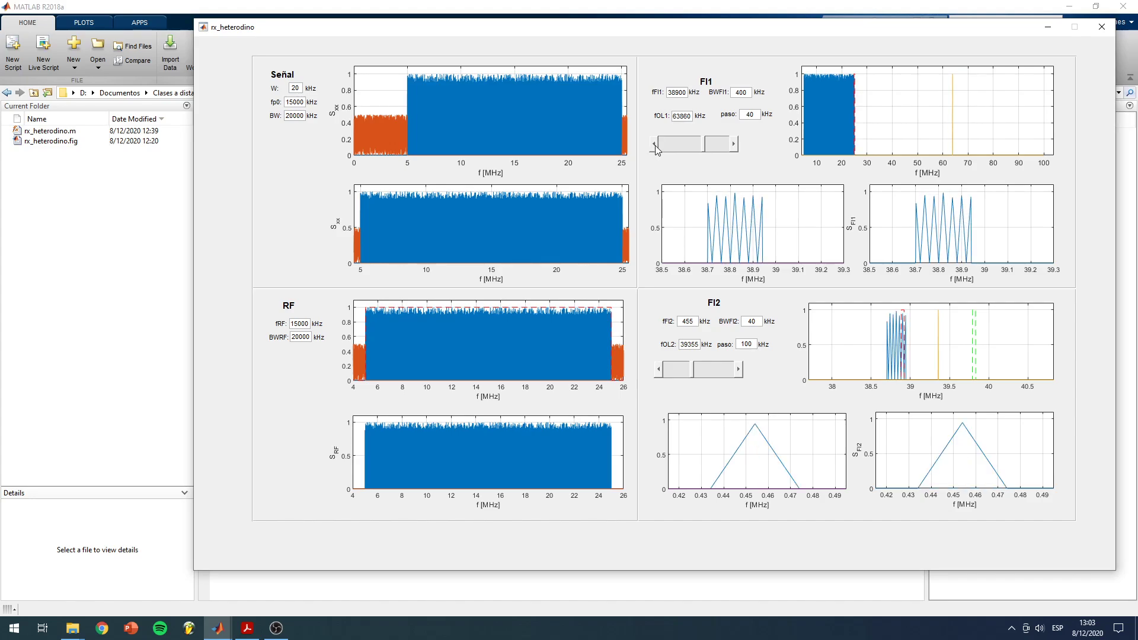
left_click(655, 145)
left_click(654, 145)
Set the first intermediate frequency fFI1 to 10700 kHz and its local oscillator fOL1 to 15700 kHz.
left_click(683, 91)
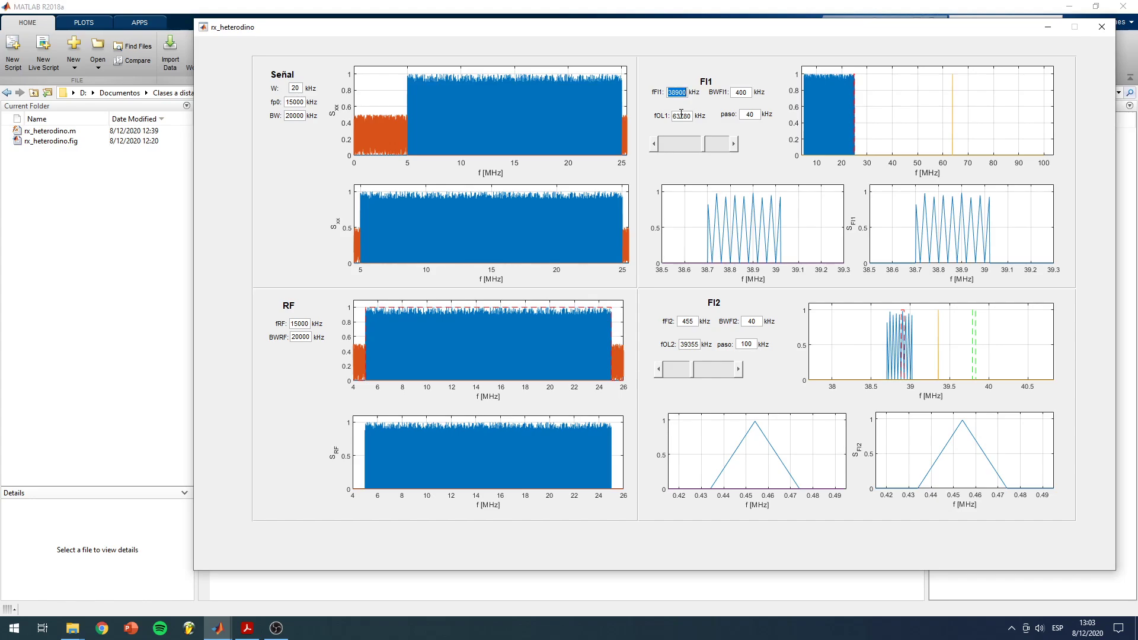
type("10700")
key("Return")
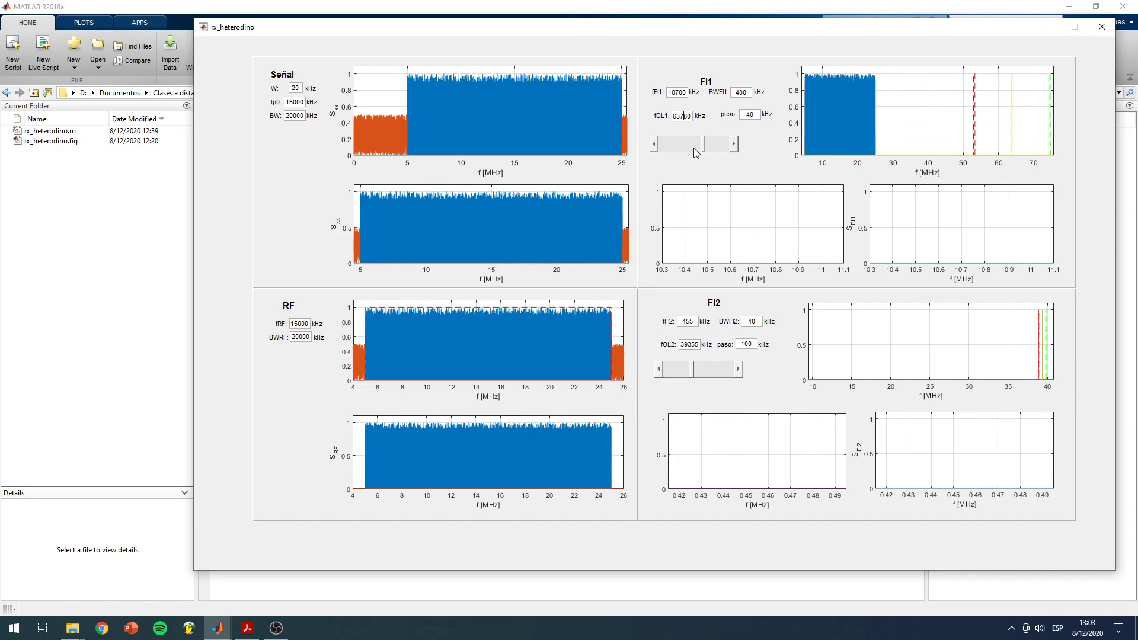
double_click(682, 115)
type("15700")
key("Return")
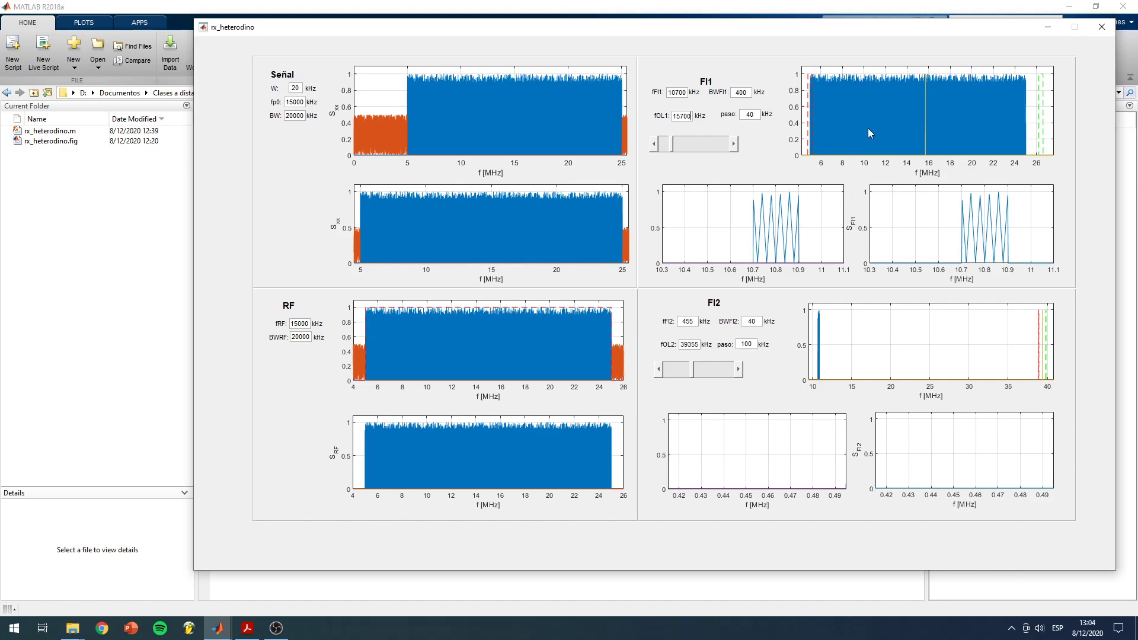
Step fOL1 up in 40 kHz increments to 15860 kHz.
left_click(734, 144)
left_click(734, 144)
left_click(734, 143)
left_click(735, 144)
left_click(735, 144)
left_click(652, 144)
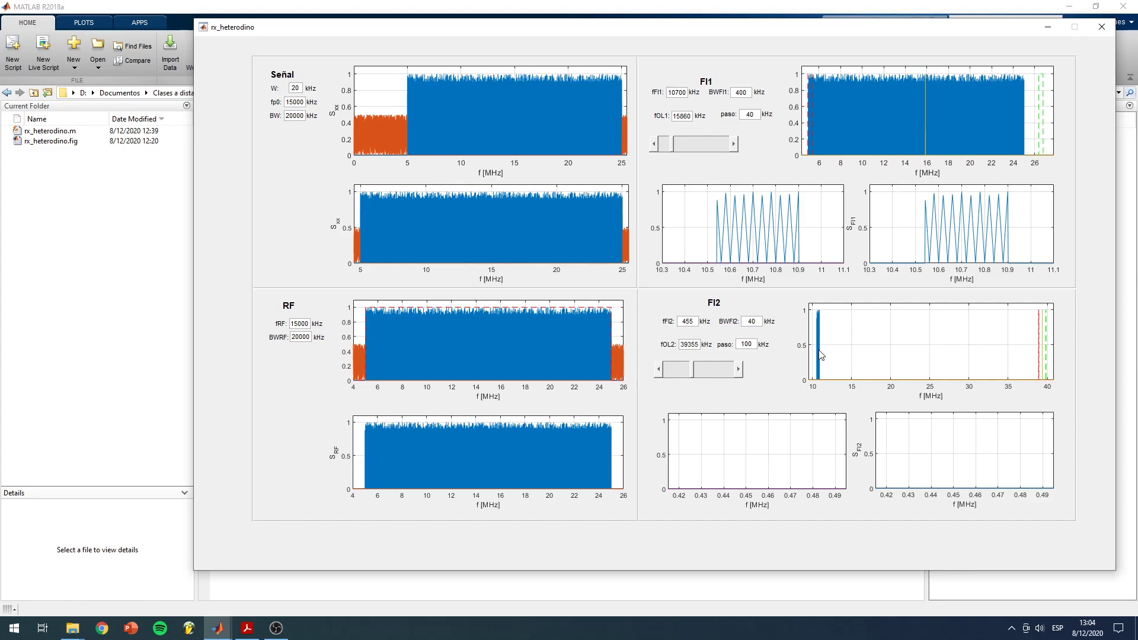
Set the second local oscillator fOL2 to 11155 kHz and replot.
double_click(689, 344)
type("11155")
key("Return")
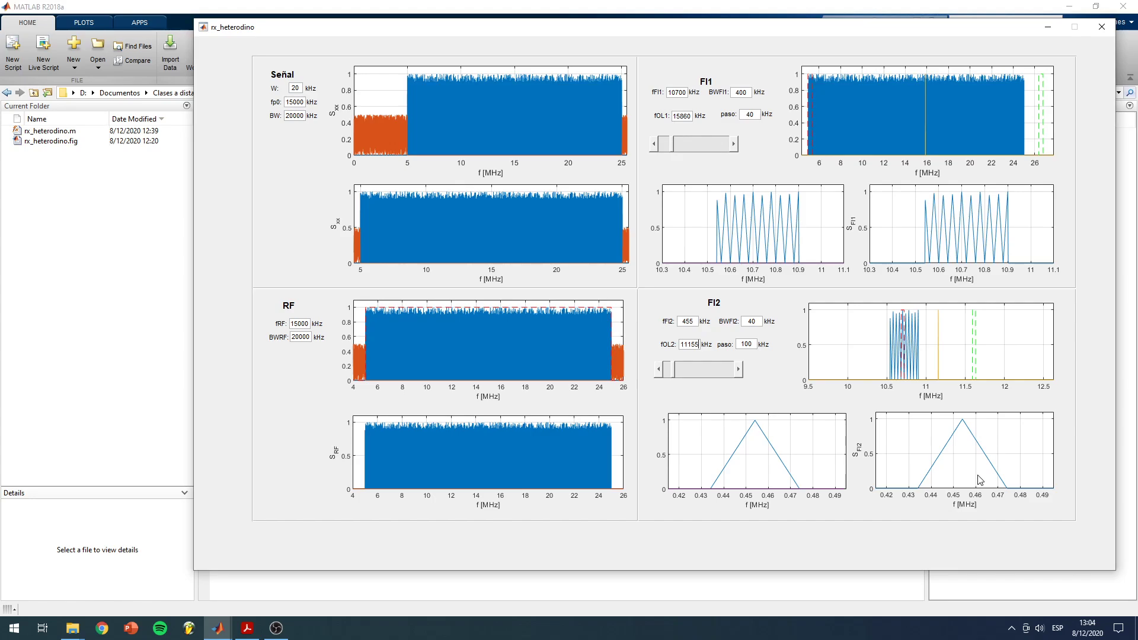
Step fOL1 up past 15940 kHz and bring it back down to 15900 kHz.
left_click(735, 144)
left_click(735, 144)
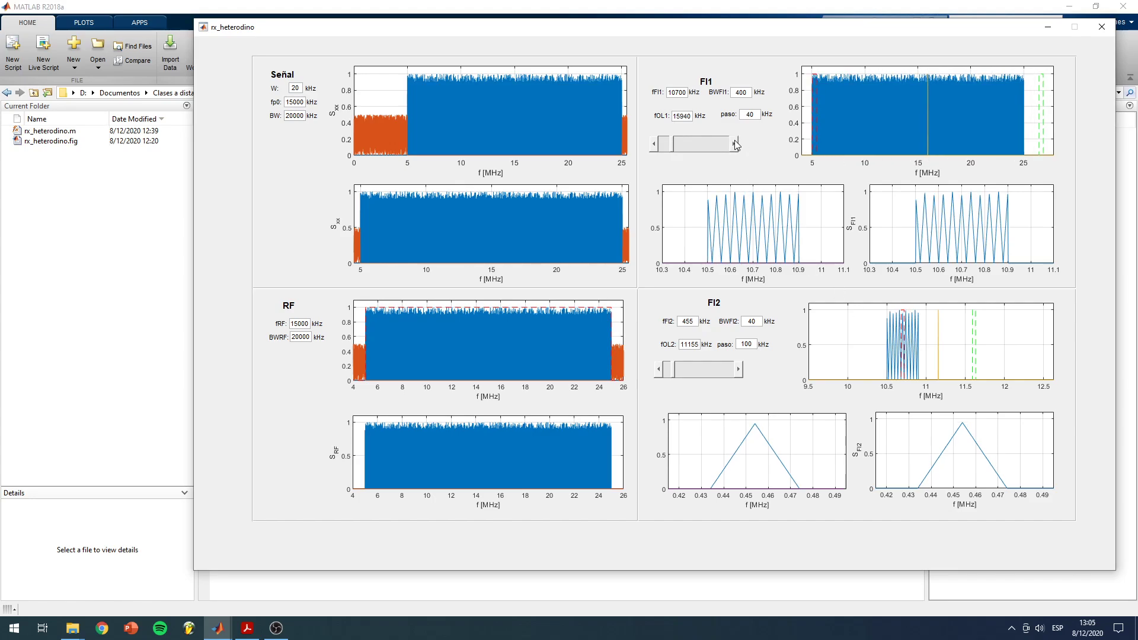
left_click(735, 144)
left_click(735, 144)
left_click(735, 145)
left_click(654, 145)
left_click(655, 145)
left_click(655, 145)
left_click(655, 145)
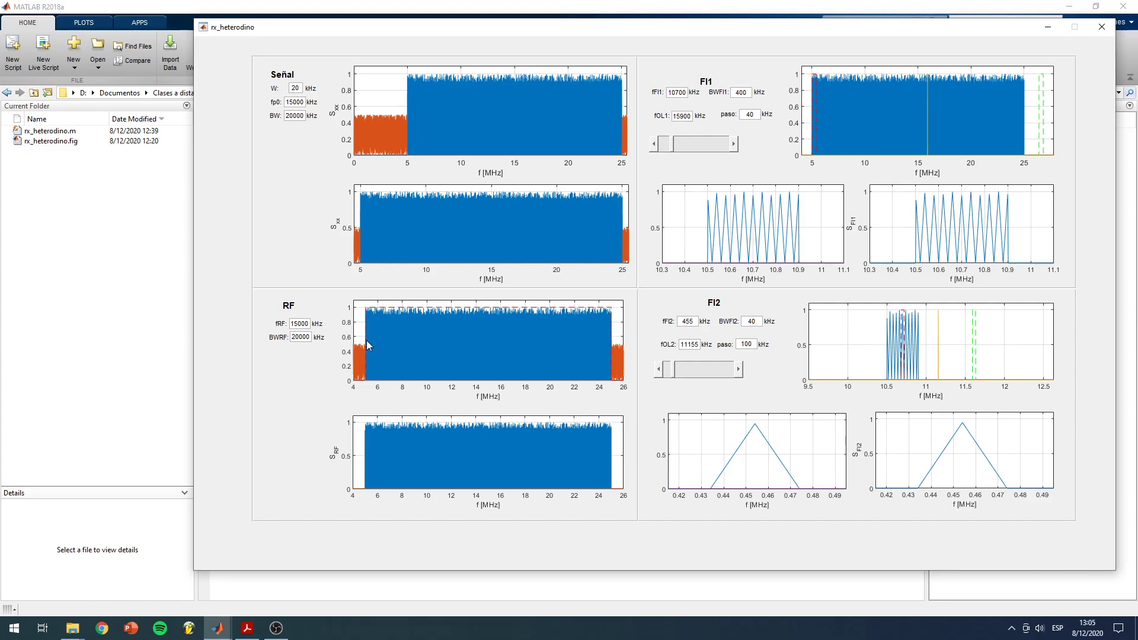
Set the RF filter bandwidth (BWRF) to 24000 kHz and replot.
double_click(300, 335)
type("24000")
key("Return")
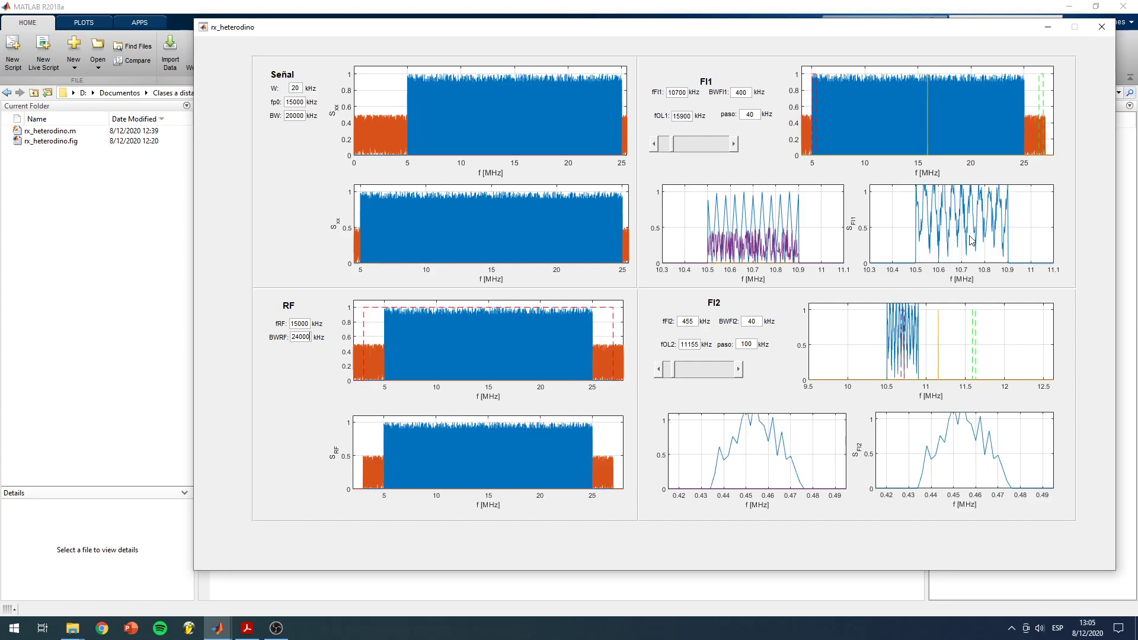
Step fOL1 up in 40 kHz increments to 16500 kHz.
left_click(734, 144)
left_click(734, 145)
left_click(734, 145)
left_click(734, 144)
left_click(734, 145)
left_click(734, 145)
left_click(734, 144)
left_click(734, 145)
left_click(734, 144)
left_click(734, 145)
left_click(734, 145)
left_click(734, 144)
left_click(734, 145)
left_click(734, 144)
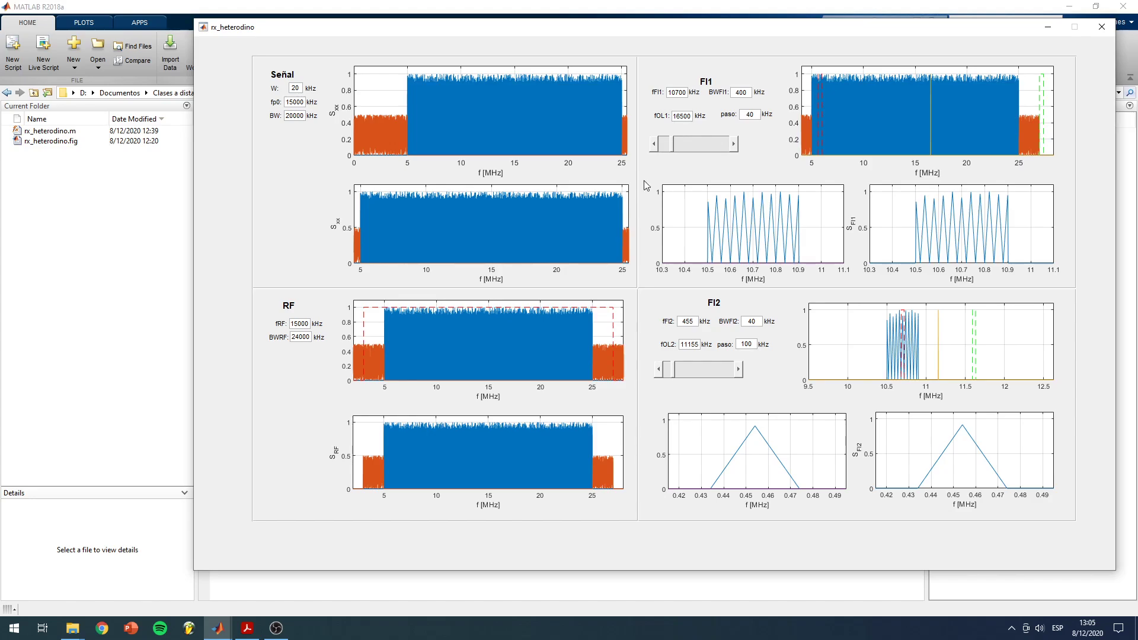
Step fOL1 down in 40 kHz increments to 16180 kHz.
left_click(654, 145)
left_click(654, 144)
left_click(654, 145)
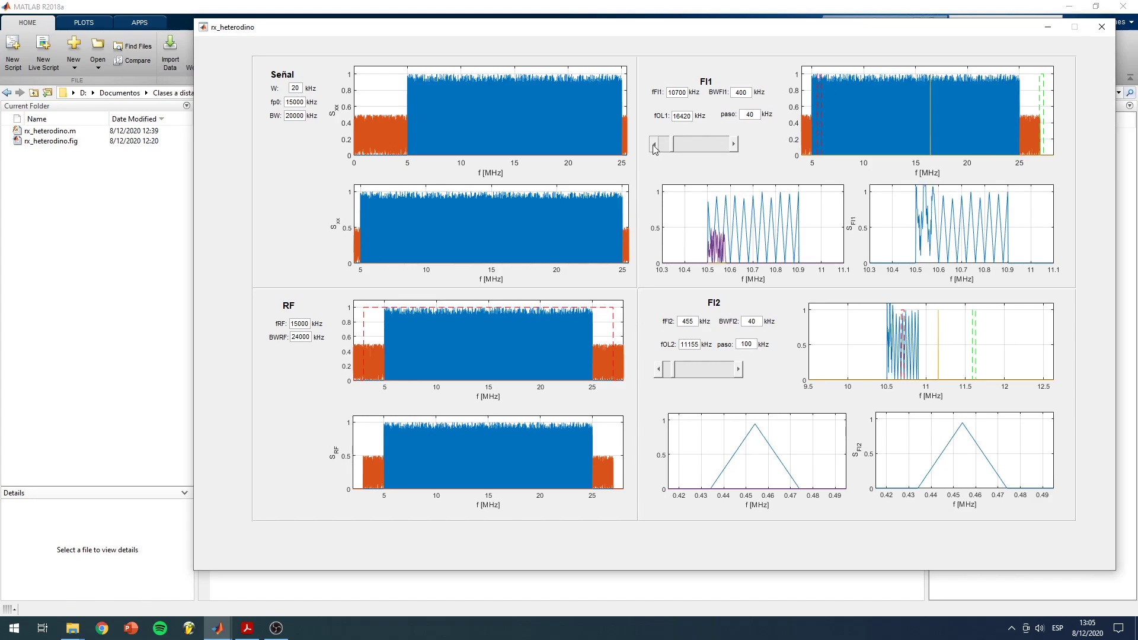
left_click(654, 145)
left_click(654, 145)
left_click(654, 144)
left_click(654, 144)
left_click(654, 145)
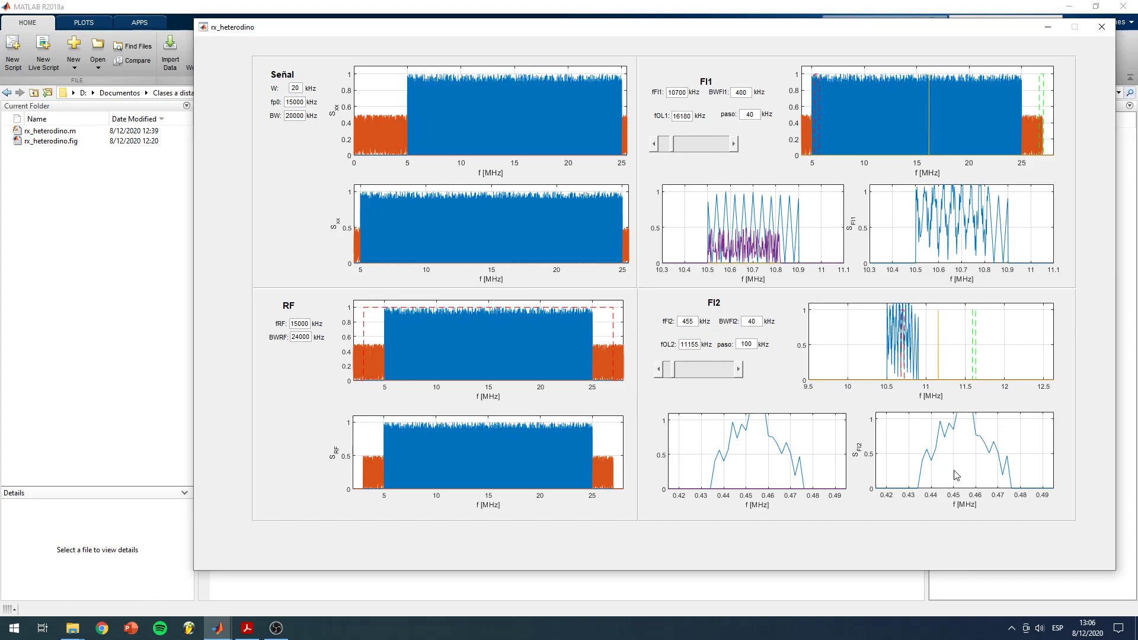
Step fOL1 up to 16380 kHz and back down to 16180 kHz to compare the image interference.
left_click(735, 144)
left_click(734, 144)
left_click(735, 144)
left_click(735, 144)
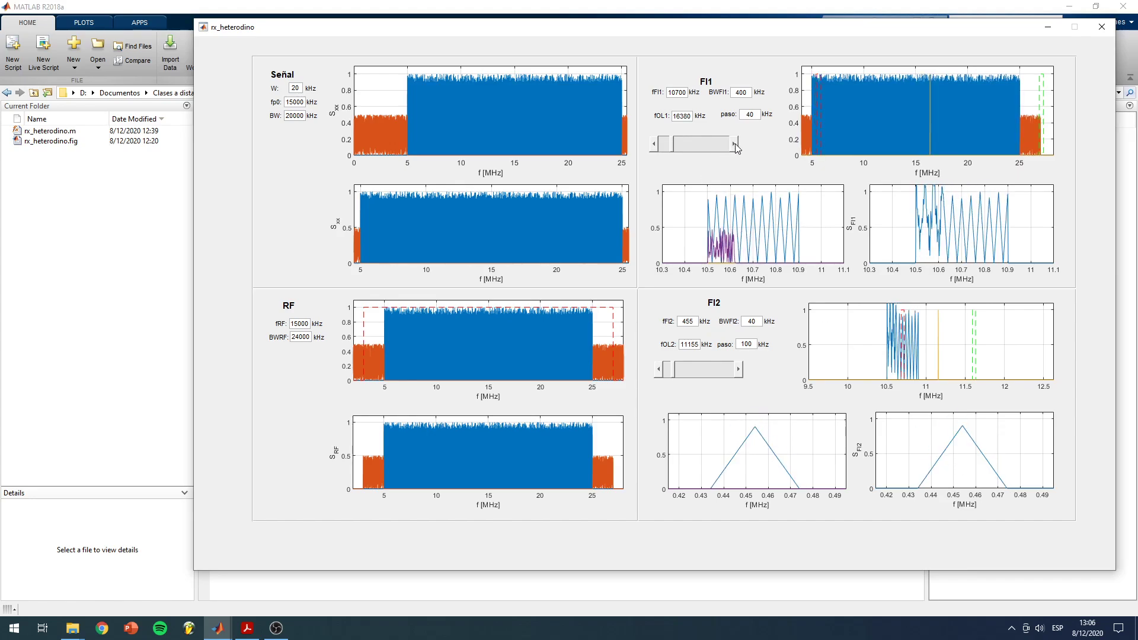
left_click(655, 145)
left_click(655, 145)
left_click(656, 145)
left_click(656, 146)
left_click(656, 145)
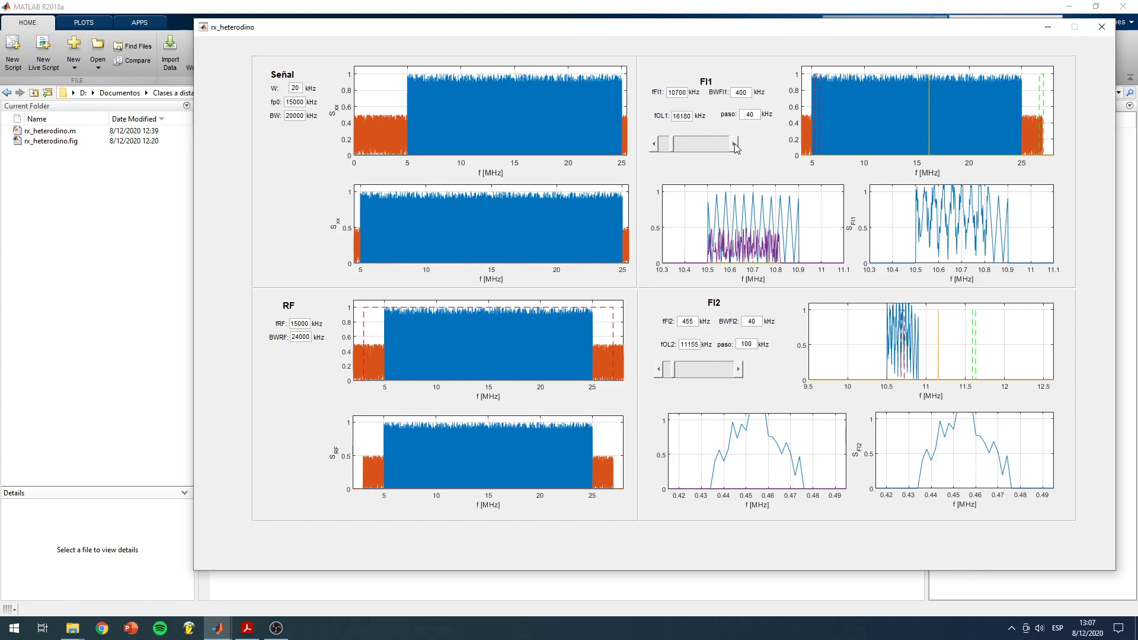
Step fOL1 up to 16220 kHz and back to 16180 kHz to compare the image overlap.
left_click(734, 145)
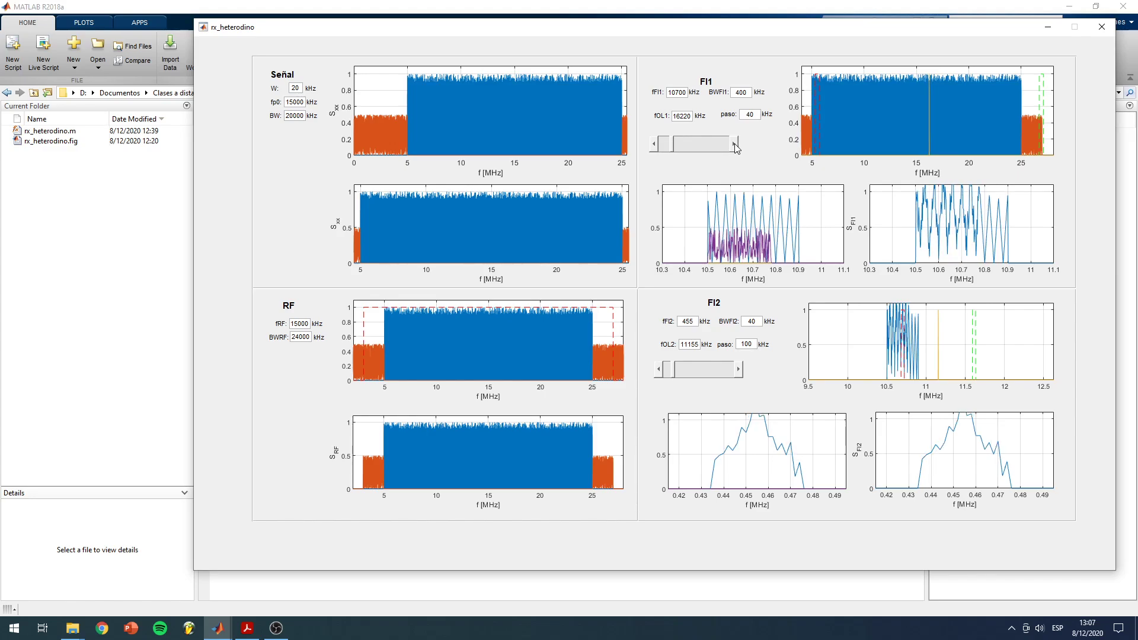
left_click(655, 145)
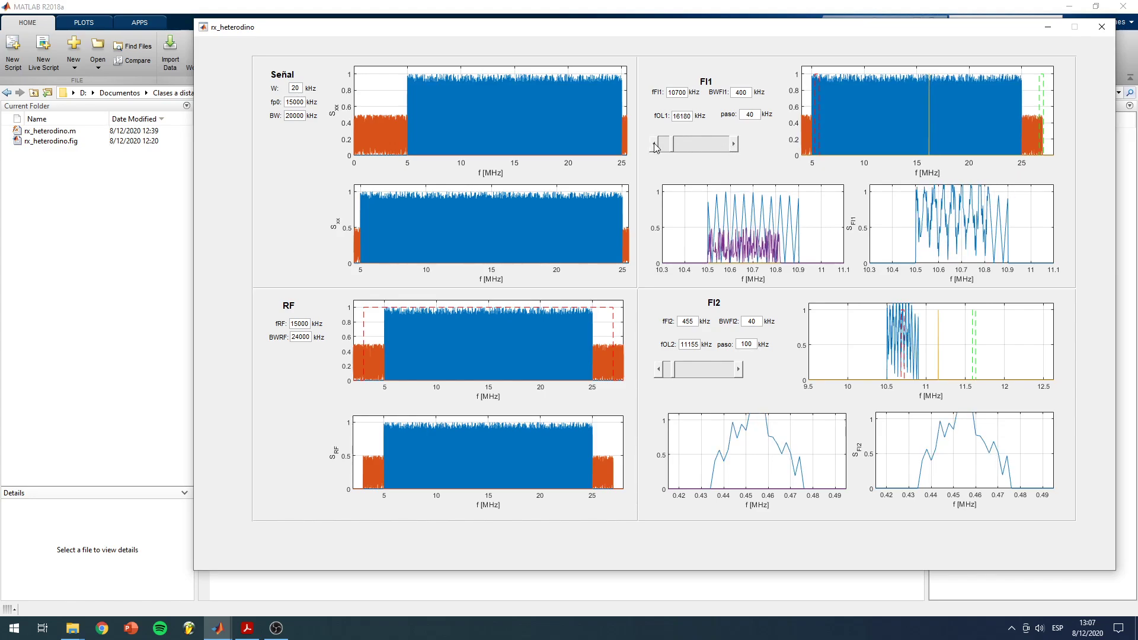
Set the first intermediate frequency fFI1 to 38900 kHz and its local oscillator fOL1 to 53900 kHz.
double_click(296, 339)
left_click(681, 93)
double_click(680, 93)
type("38900")
key("Return")
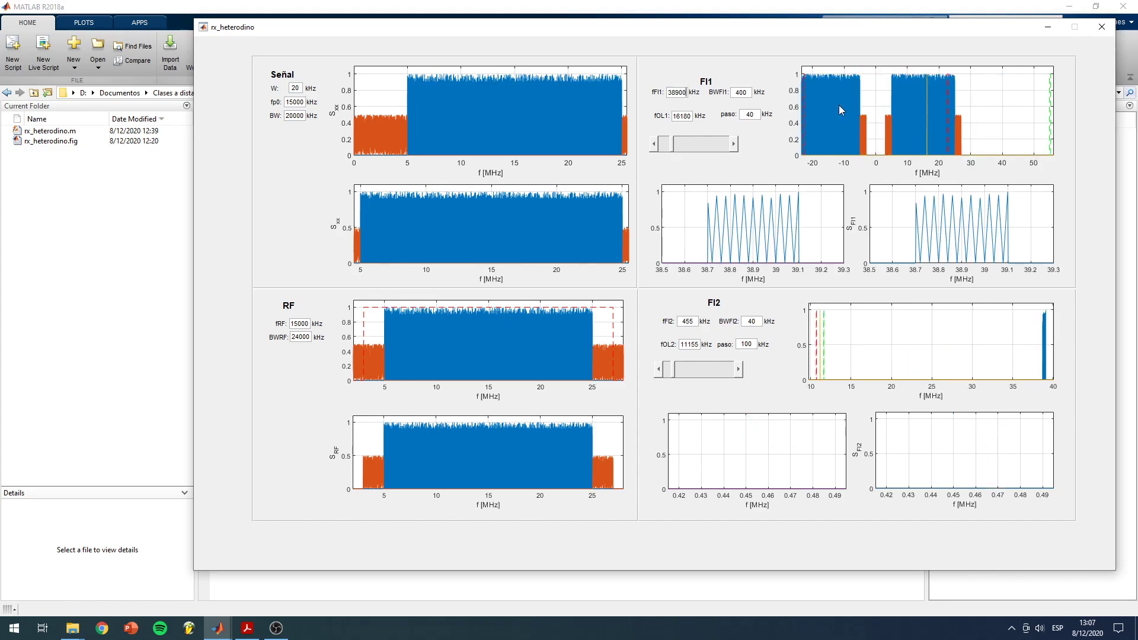
double_click(682, 116)
type("53900")
key("Return")
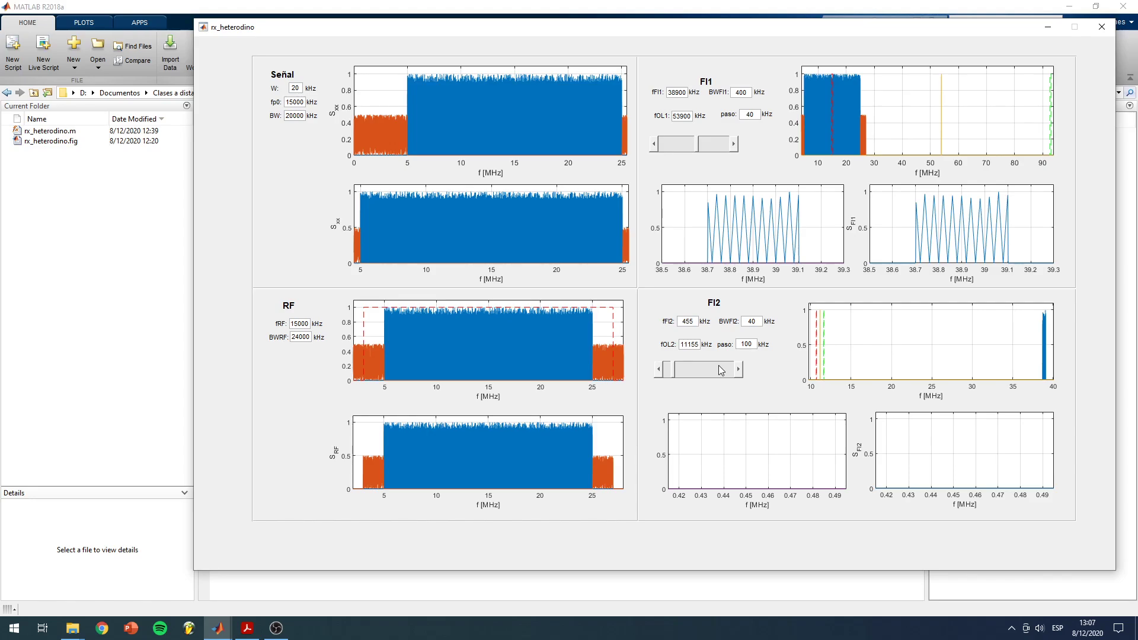
Set the second local oscillator fOL2 to 39355 kHz.
key("ctrl+a")
left_click_drag(681, 372, 685, 371)
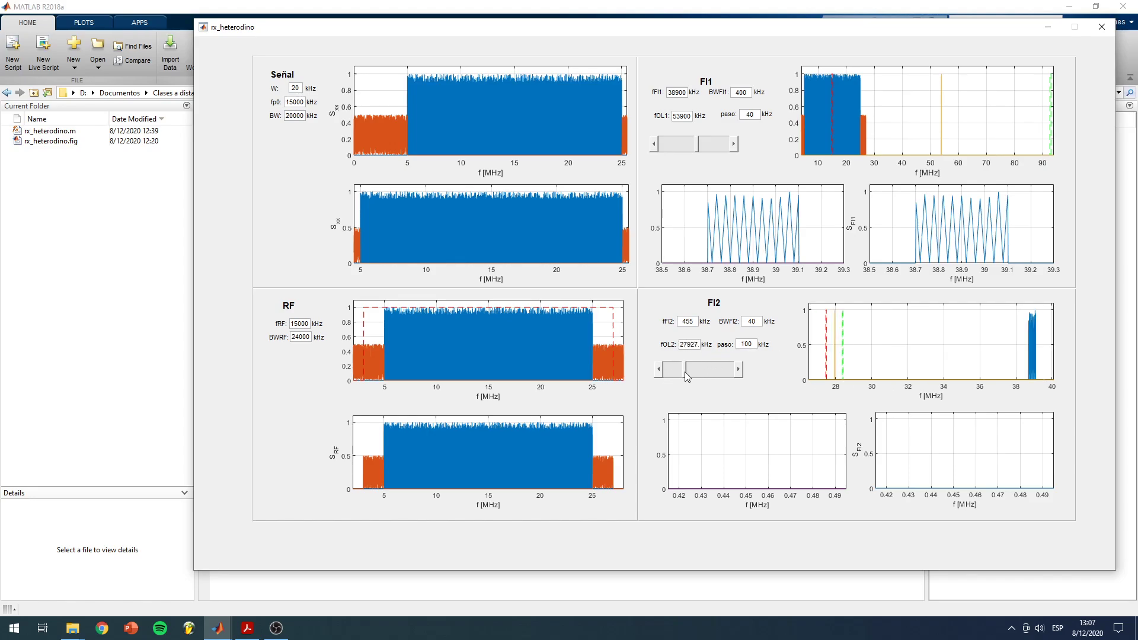
double_click(689, 345)
type("39355")
key("Return")
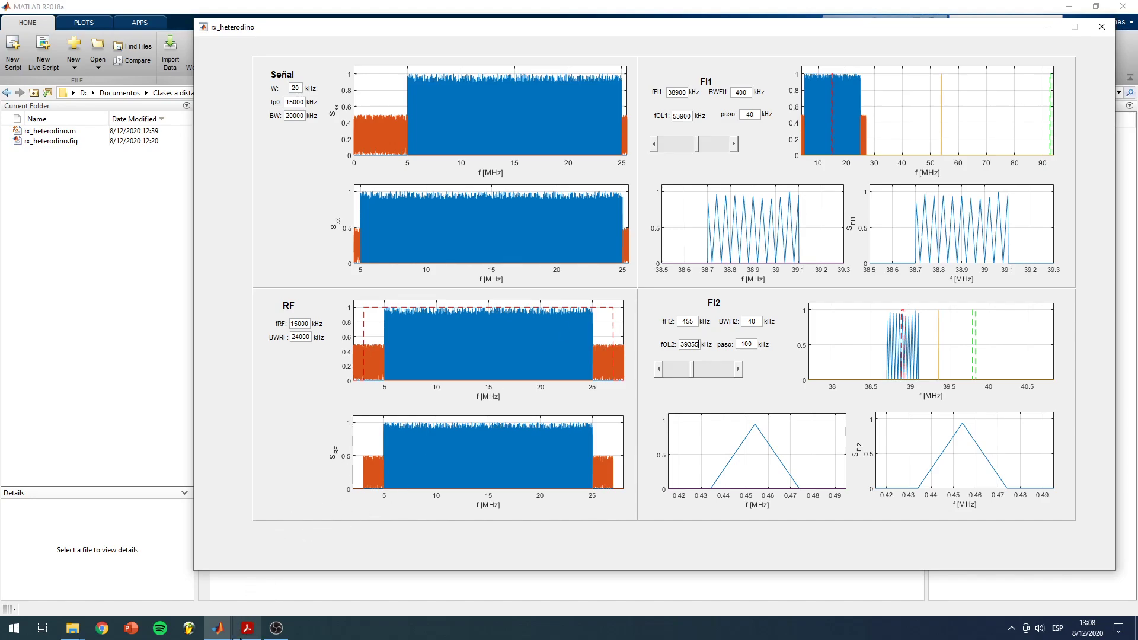
Check exercise 4b on receivers with conversions in p3_20.pdf in Acrobat Reader, and return to the simulator.
mouse_move(245, 637)
left_click(249, 594)
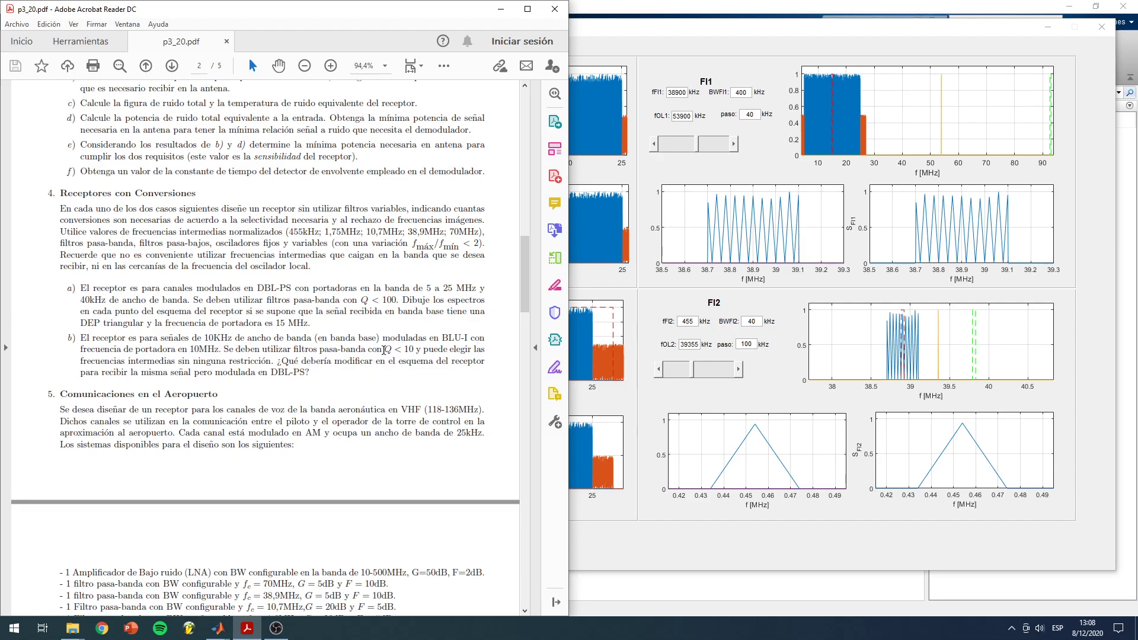
left_click(497, 12)
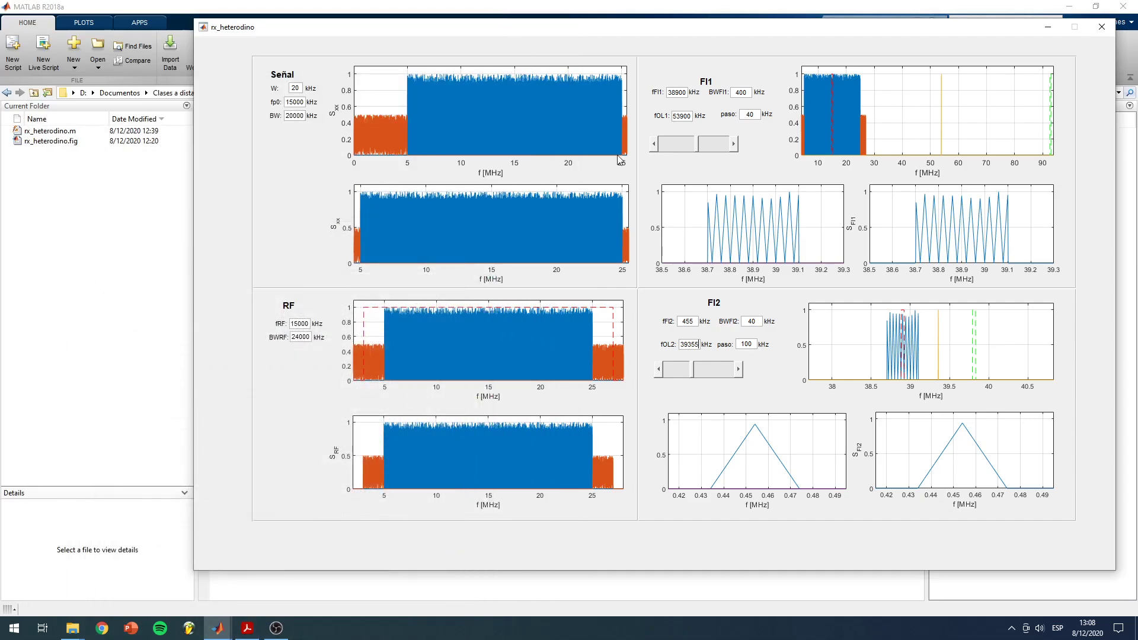
Set the signal's carrier frequency fp0 to 10000 kHz and replot.
double_click(300, 88)
double_click(301, 100)
type("10000")
key("Return")
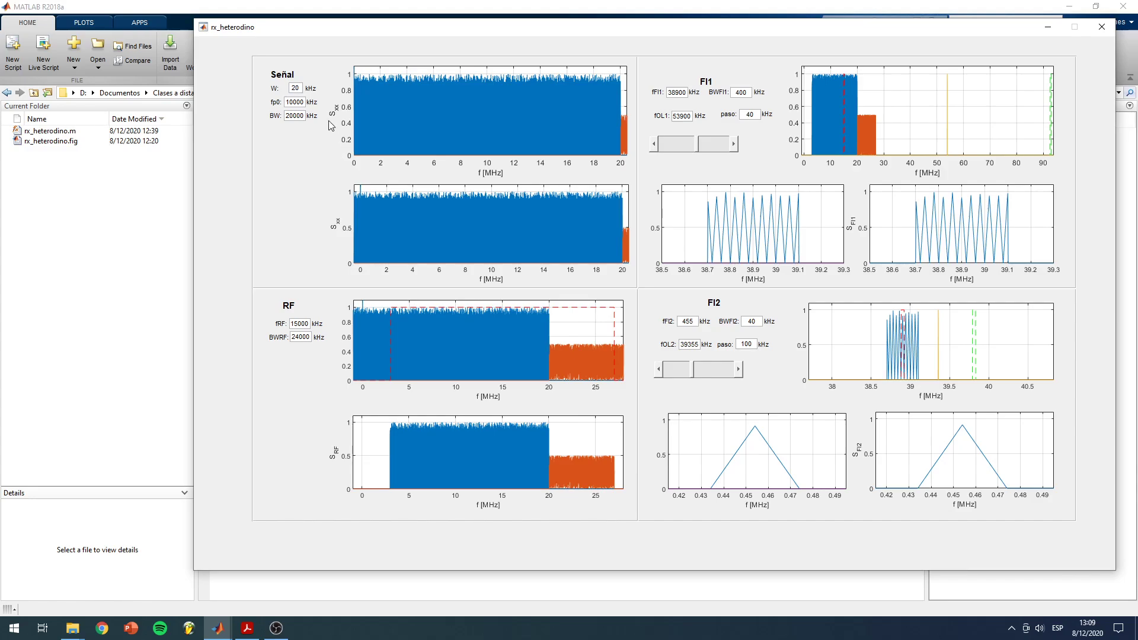
Set the signal's W to 5 kHz and its total band BW to 10 kHz.
double_click(295, 88)
type("5")
left_click(303, 114)
key("Tab")
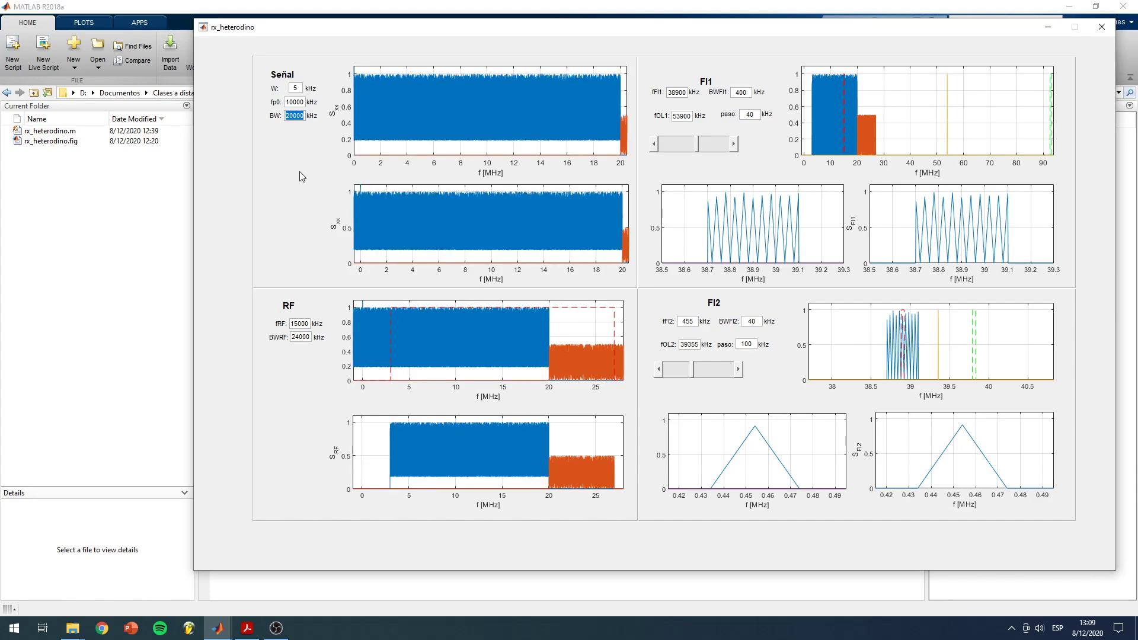
type("10")
key("Return")
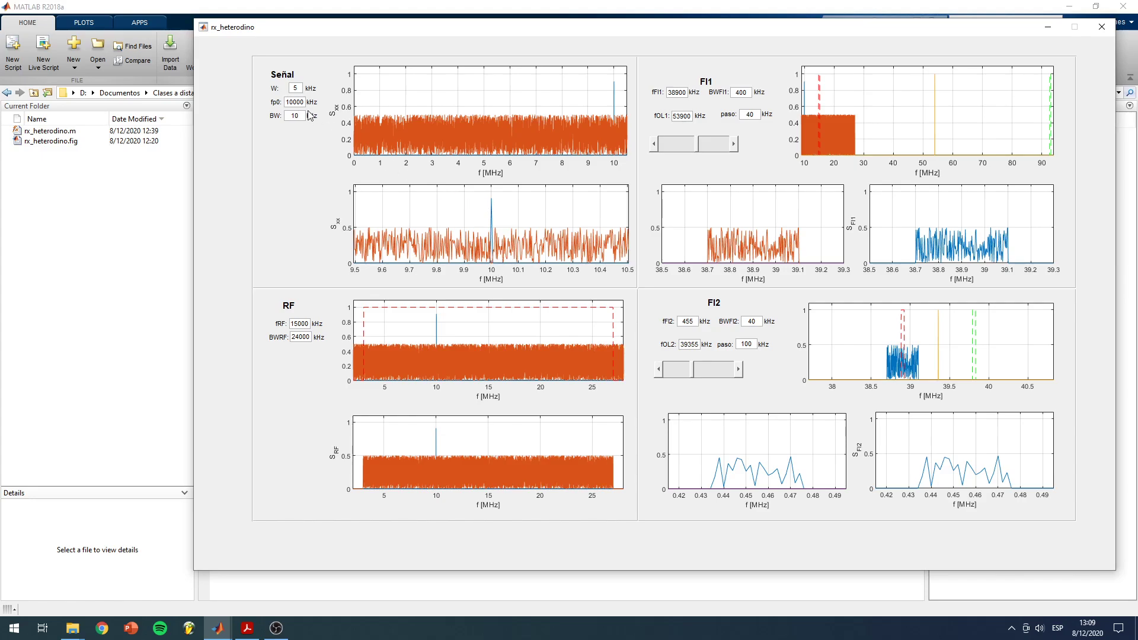
Centre the RF filter (fRF) at 10000 kHz and set its bandwidth BWRF to 0 kHz.
double_click(302, 325)
type("10")
key("Return")
type("00")
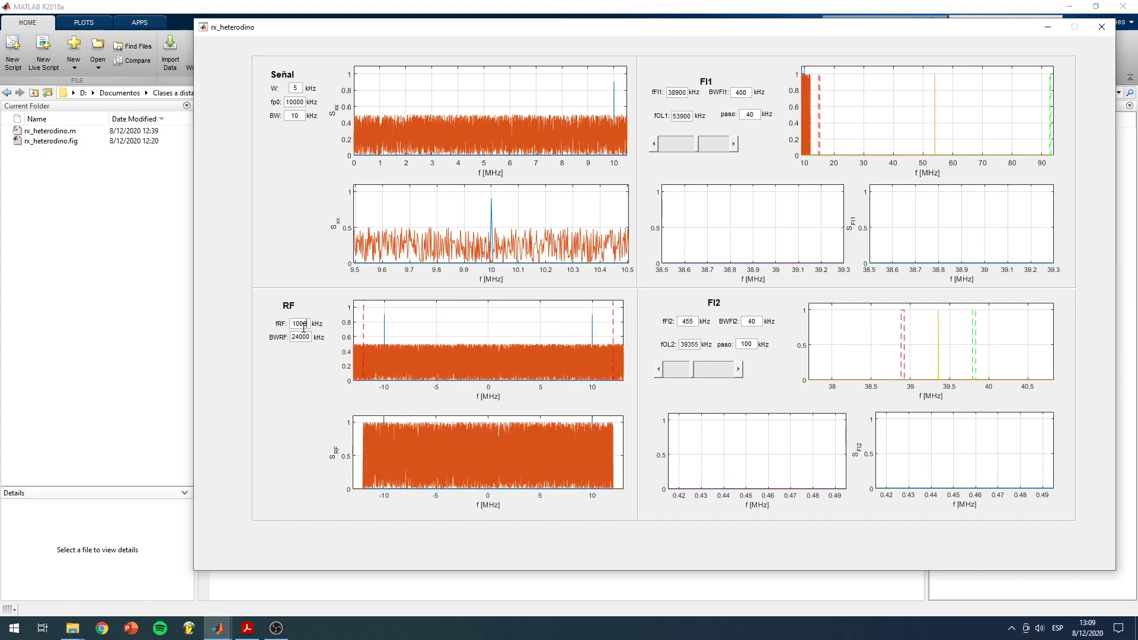
type("0")
key("Return")
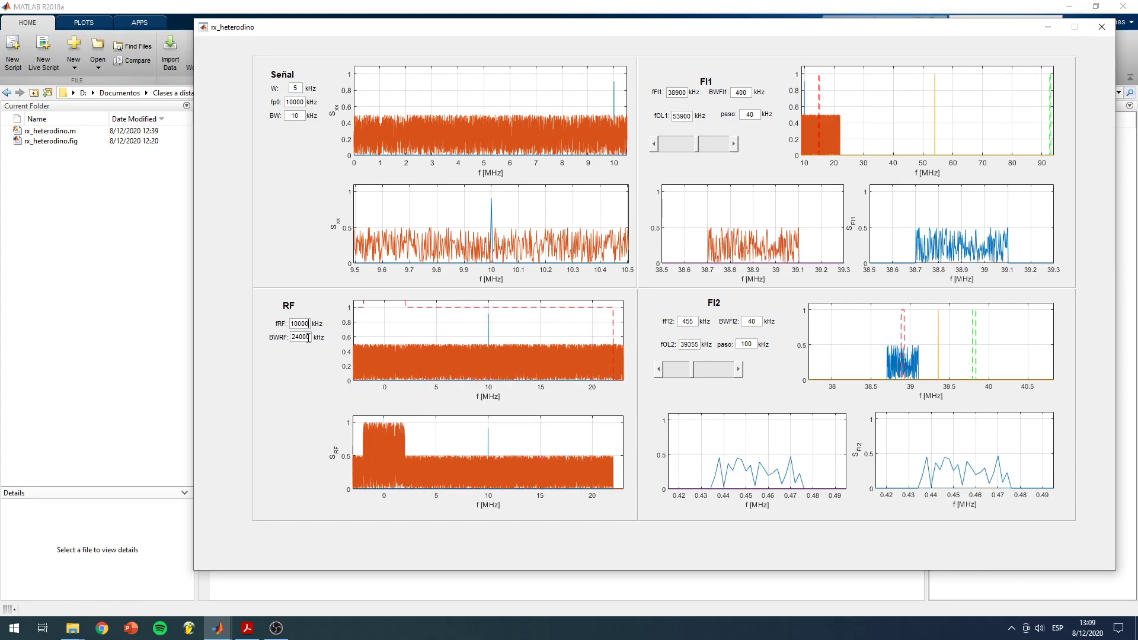
double_click(302, 336)
type("0")
key("Return")
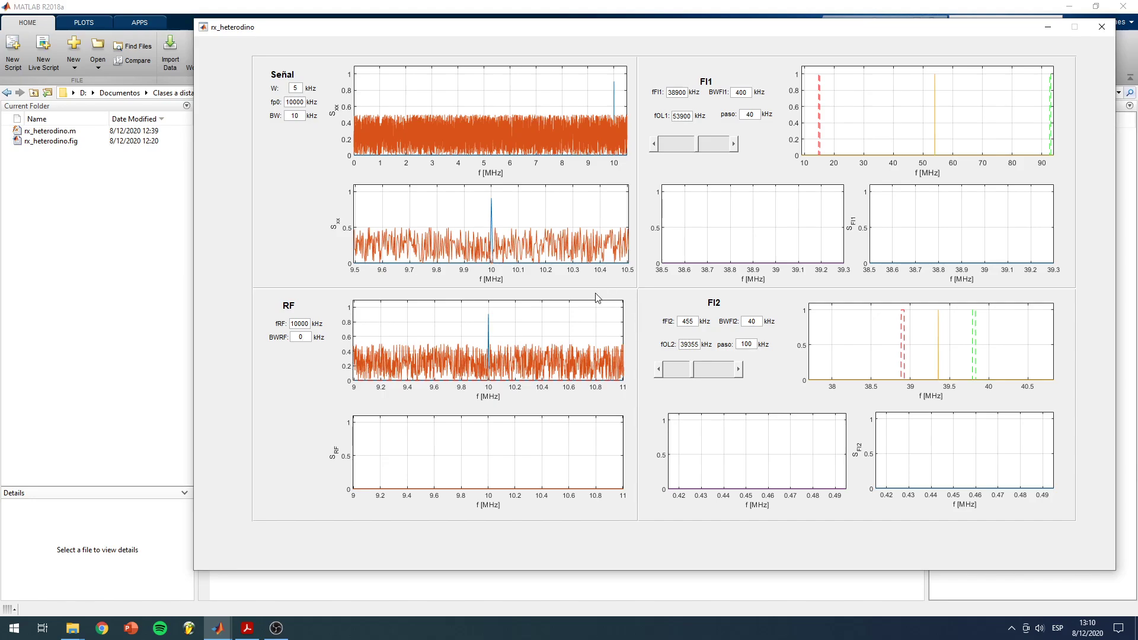
Set the first IF filter's bandwidth BWFI1 to 10 kHz and its frequency fFI1 to 100 kHz.
double_click(746, 93)
type("10")
key("Return")
key("Tab")
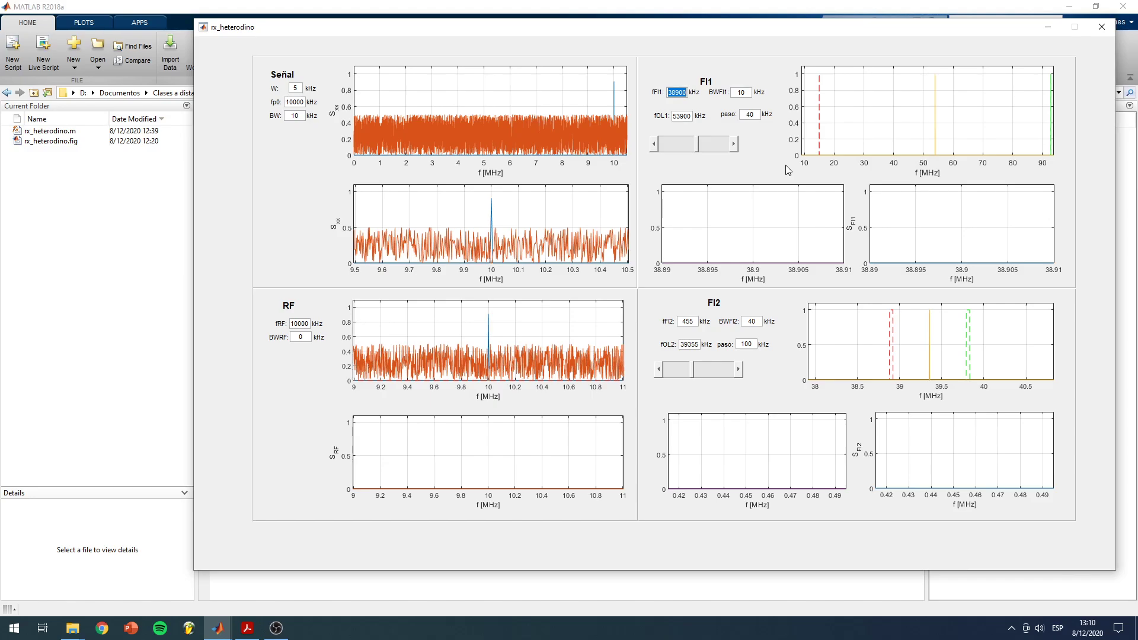
type("100")
left_click(743, 95)
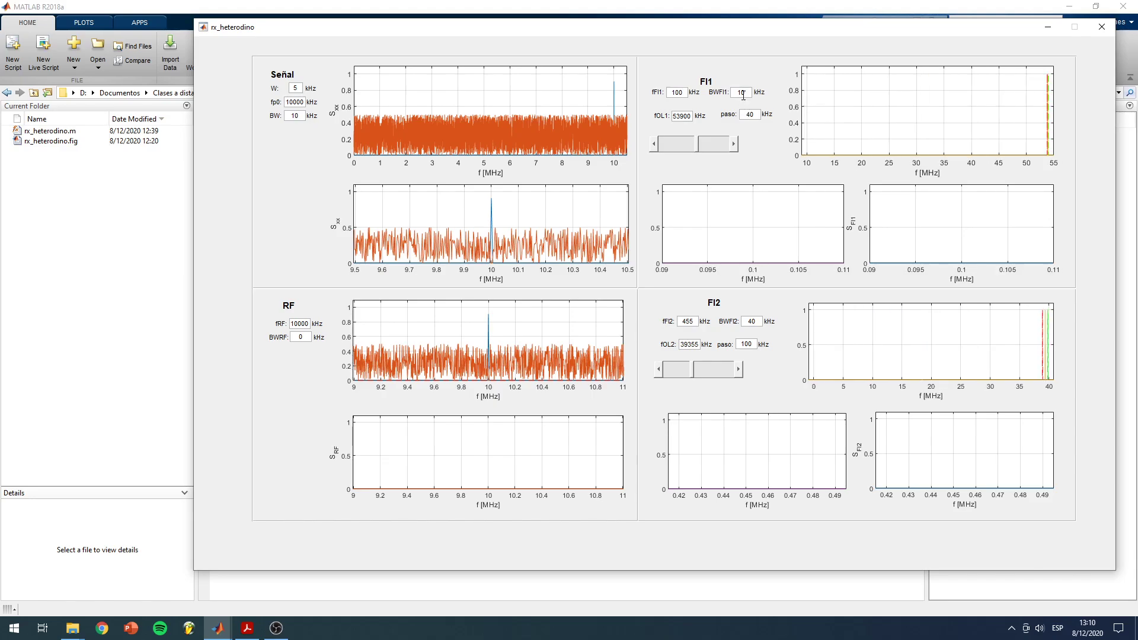
Set the first local oscillator fOL1 to 10100 kHz.
left_click(675, 93)
left_click(685, 115)
double_click(682, 116)
type("10100")
key("Return")
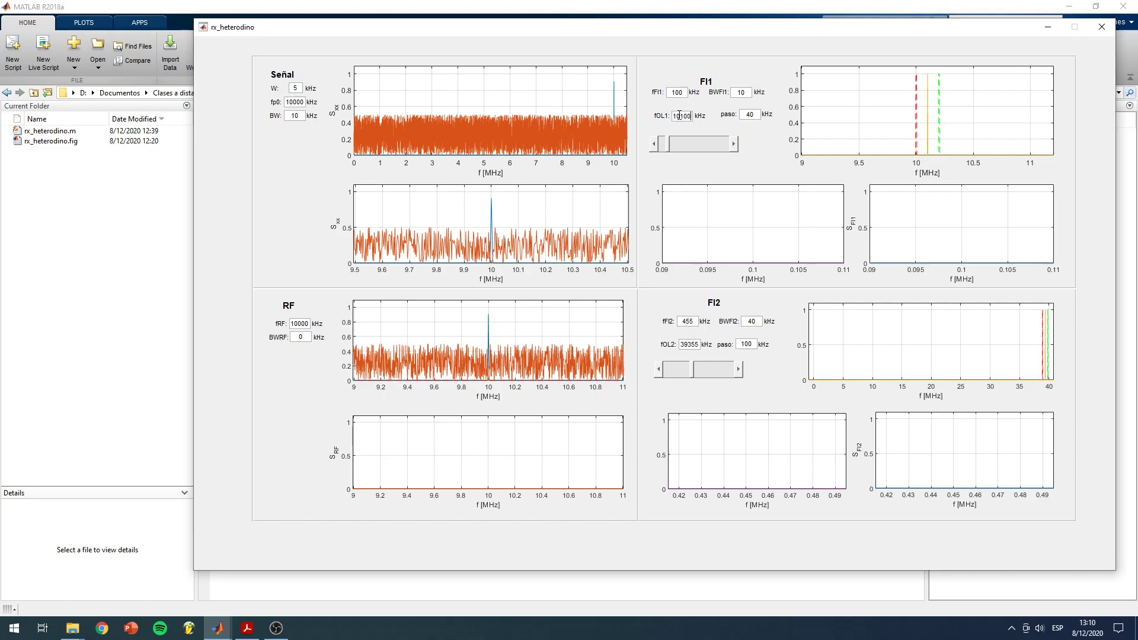
Try fOL1 at 9900 kHz to compare the image band's placement, and return it to 10100 kHz.
left_click_drag(685, 116, 661, 120)
type("99")
key("Return")
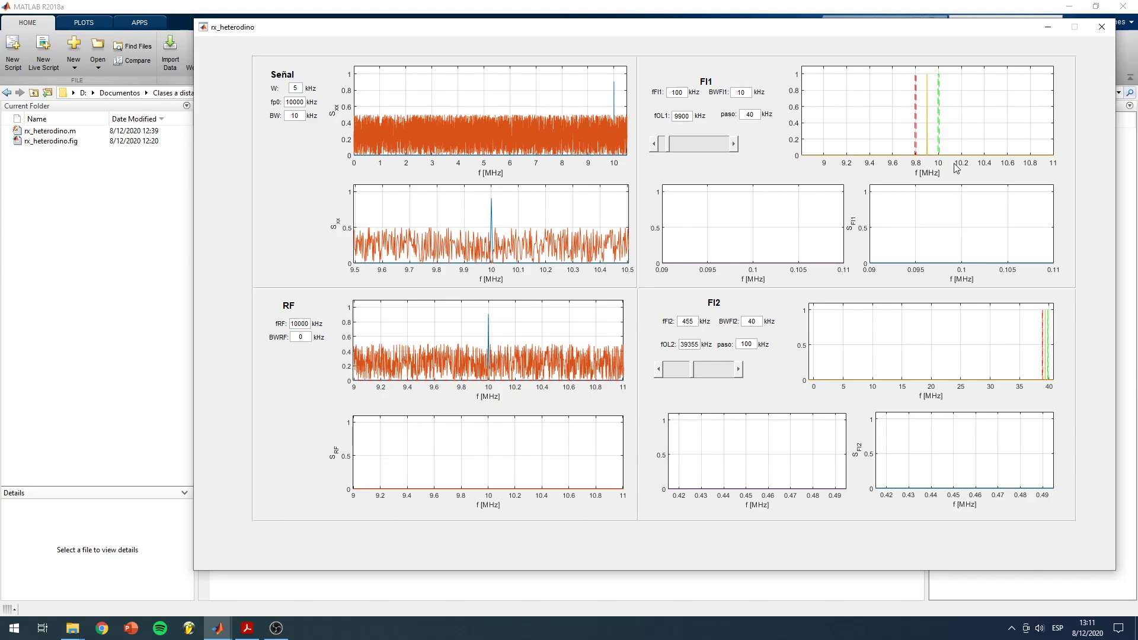
double_click(688, 116)
type("10100")
key("Return")
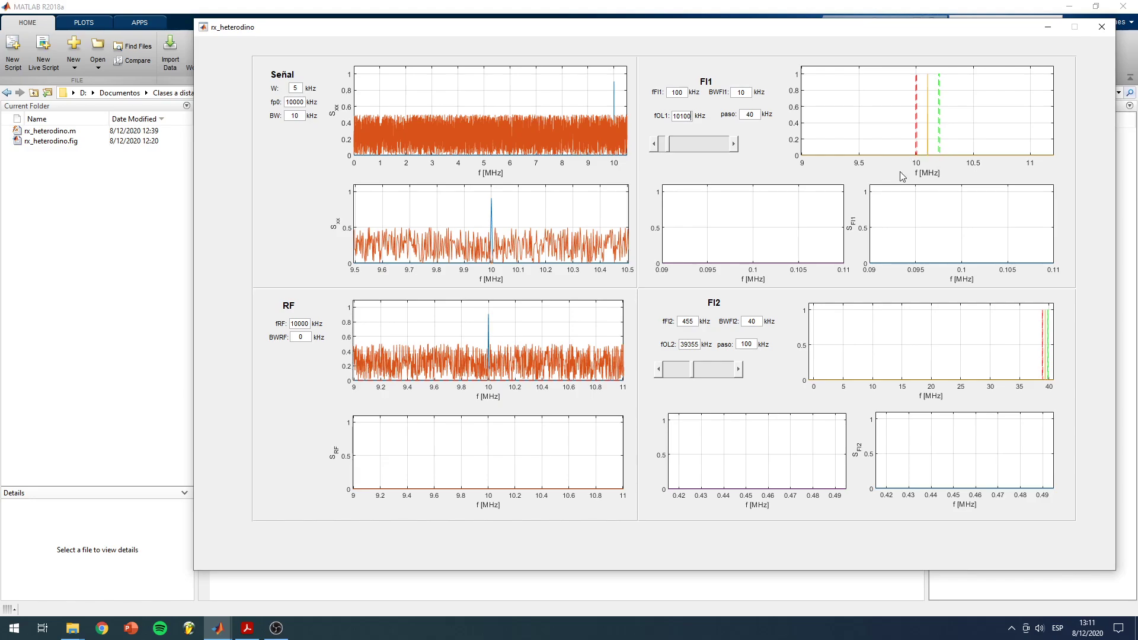
Set the RF filter bandwidth BWRF to 1000 kHz and replot.
double_click(300, 323)
left_click(304, 324)
type("1000")
key("Return")
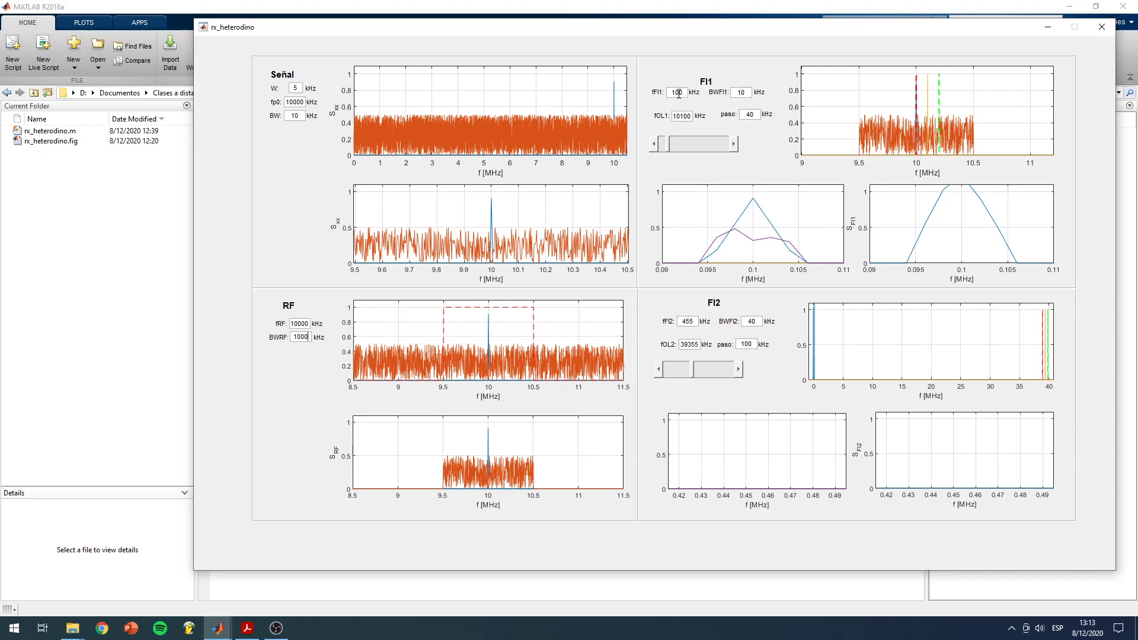
Set the first intermediate frequency fFI1 to 500 kHz and its local oscillator fOL1 to 10500 kHz.
key("Tab")
left_click(766, 148)
left_click_drag(678, 93, 673, 93)
type("5")
key("Return")
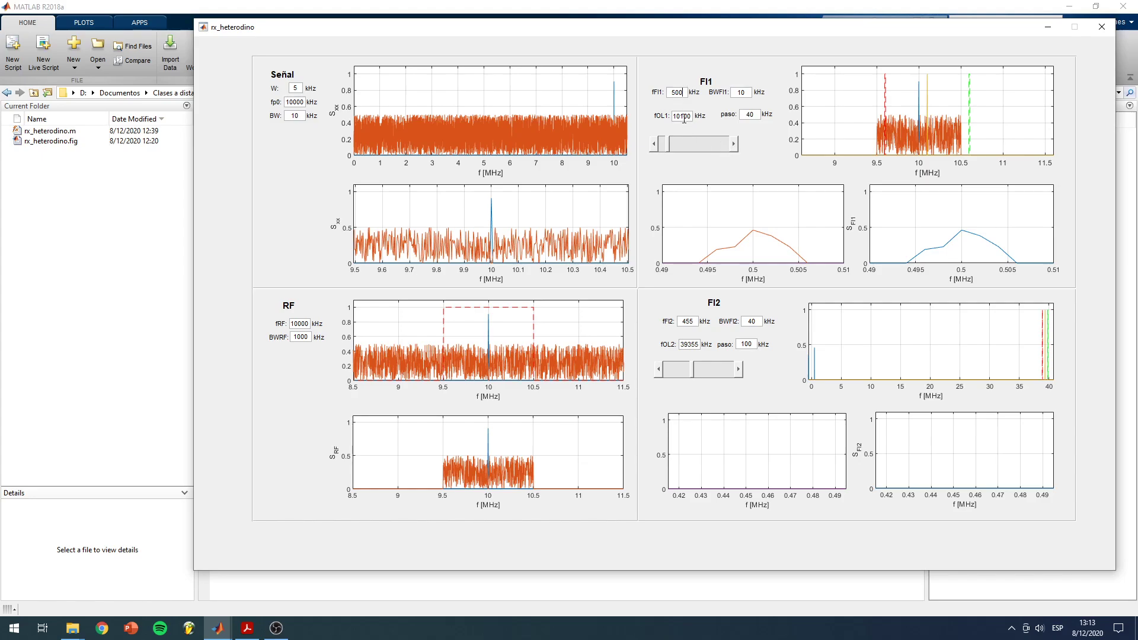
left_click_drag(680, 116, 685, 116)
type("5")
key("Return")
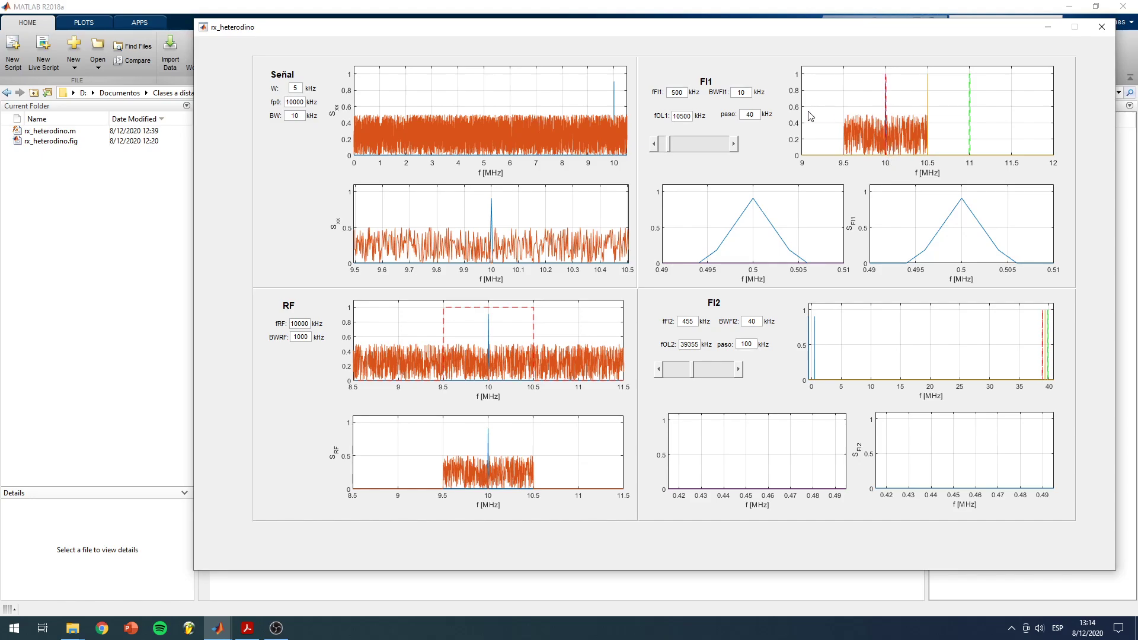
Widen the first IF filter by setting BWFI1 to 50 kHz.
left_click(747, 94)
key("Delete")
type("5")
key("Return")
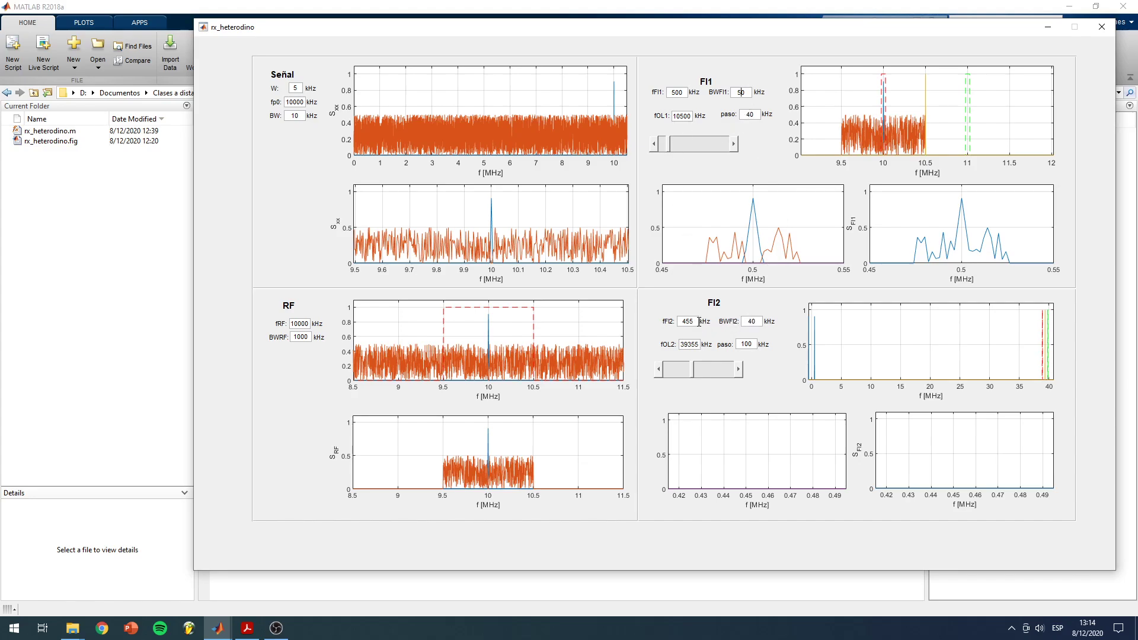
Set the second IF filter's bandwidth BWFI2 to 10 kHz and its frequency fFI2 to 100 kHz.
double_click(751, 321)
type("10")
key("Return")
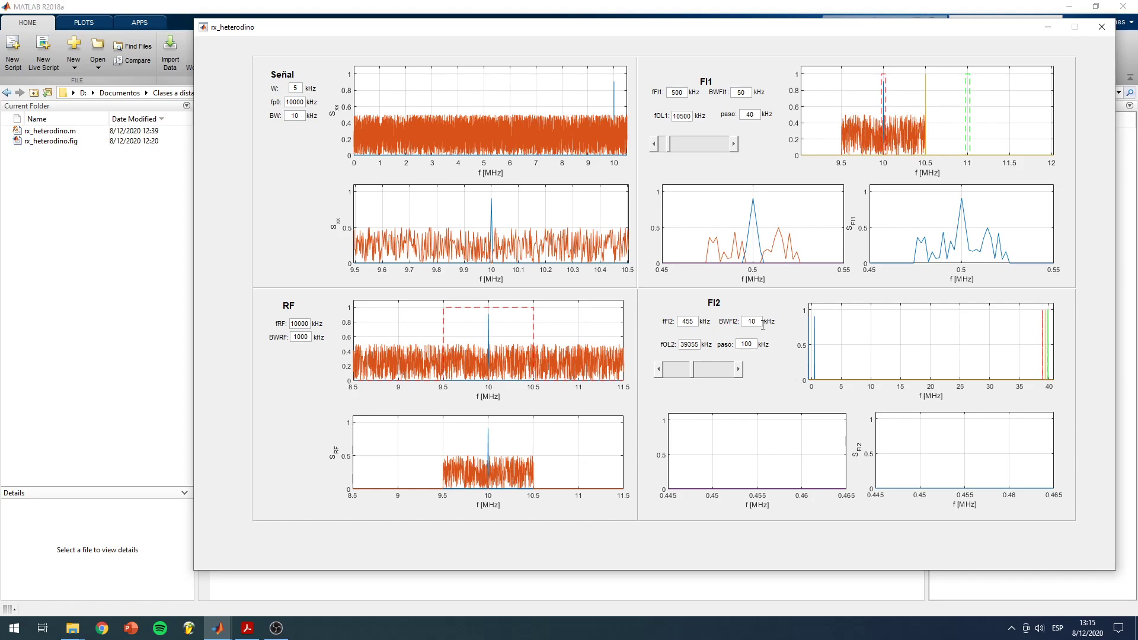
double_click(686, 321)
type("100")
key("Return")
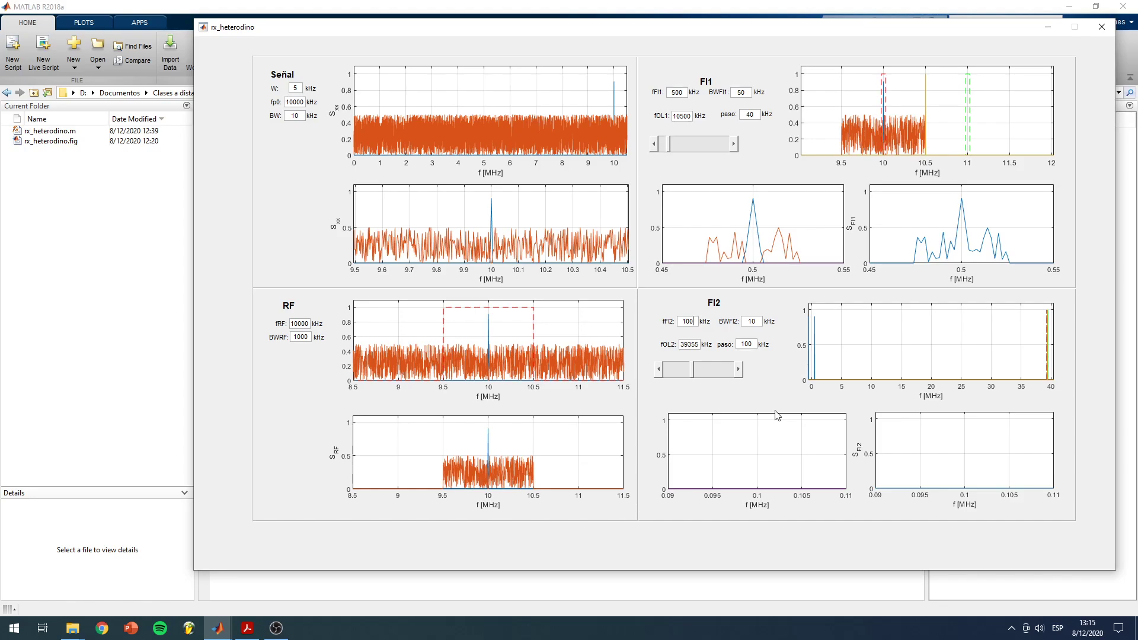
Set the second local oscillator fOL2 to 600 kHz and replot.
double_click(686, 345)
type("600")
key("Return")
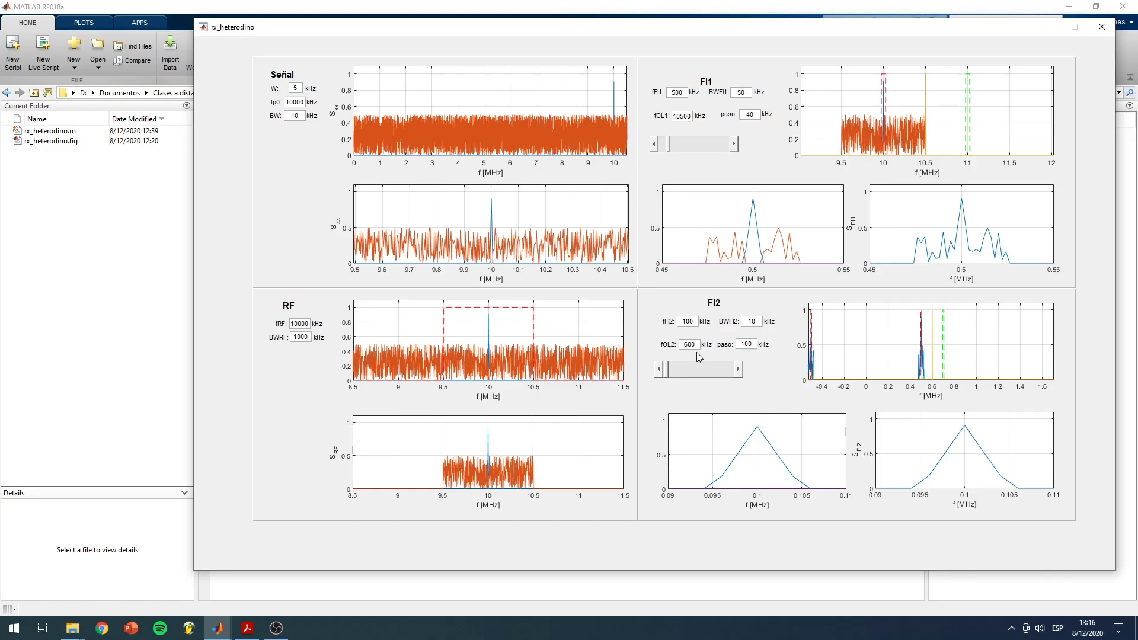
left_click(744, 92)
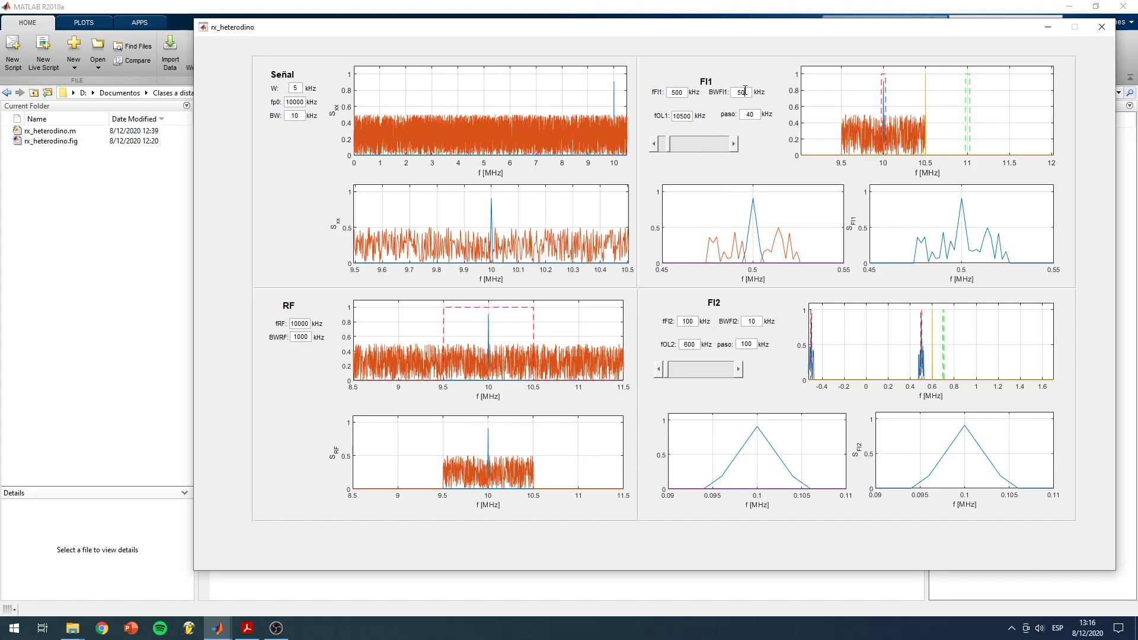
left_click(758, 322)
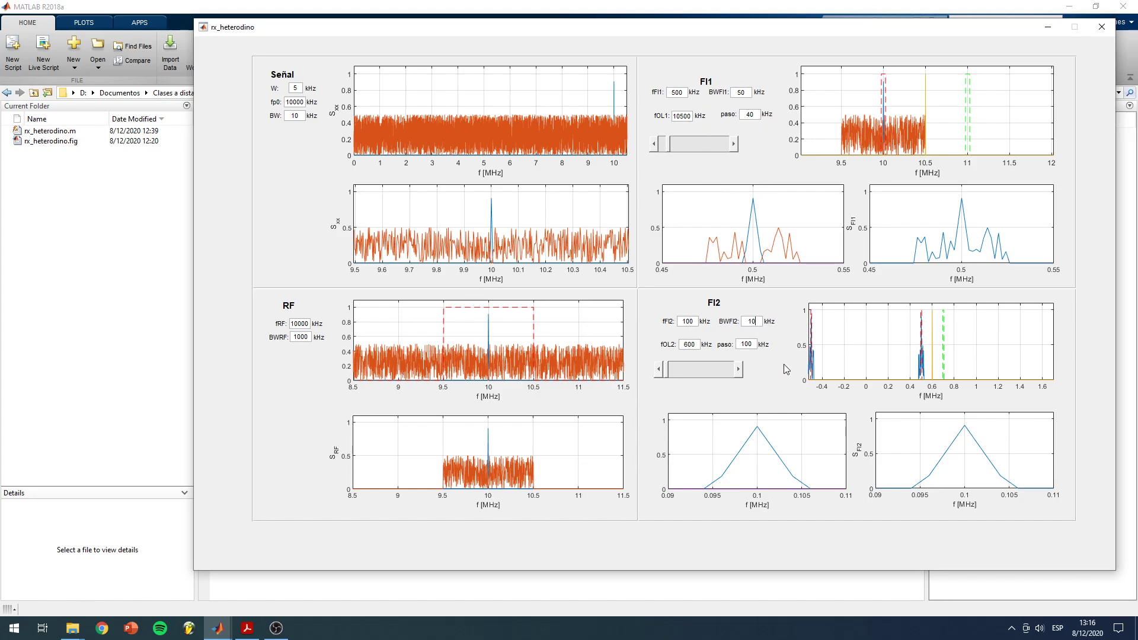